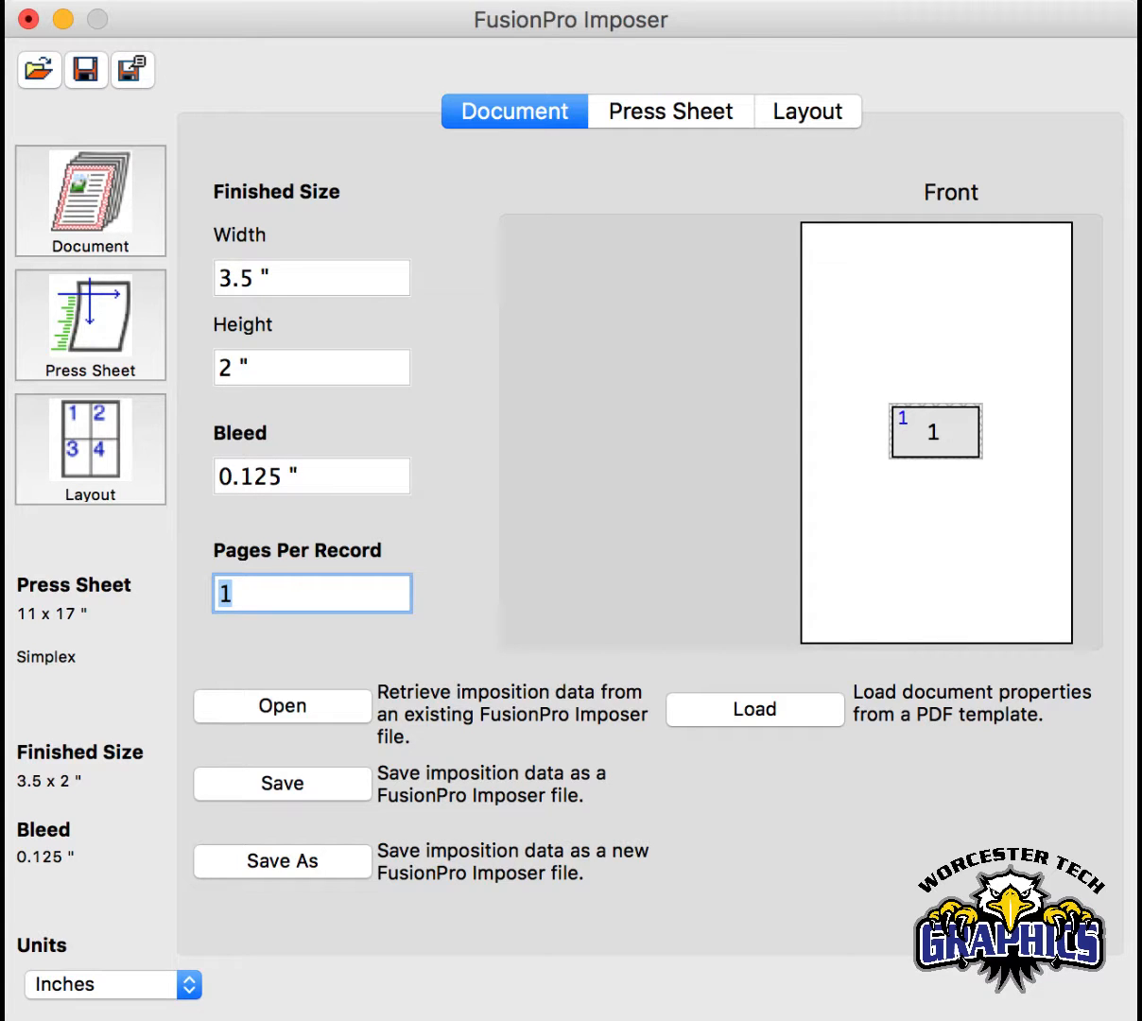
# - Load document properties from a PDF template in the Tutorial Graphics Bus. Card folder
pyautogui.click(767, 716)
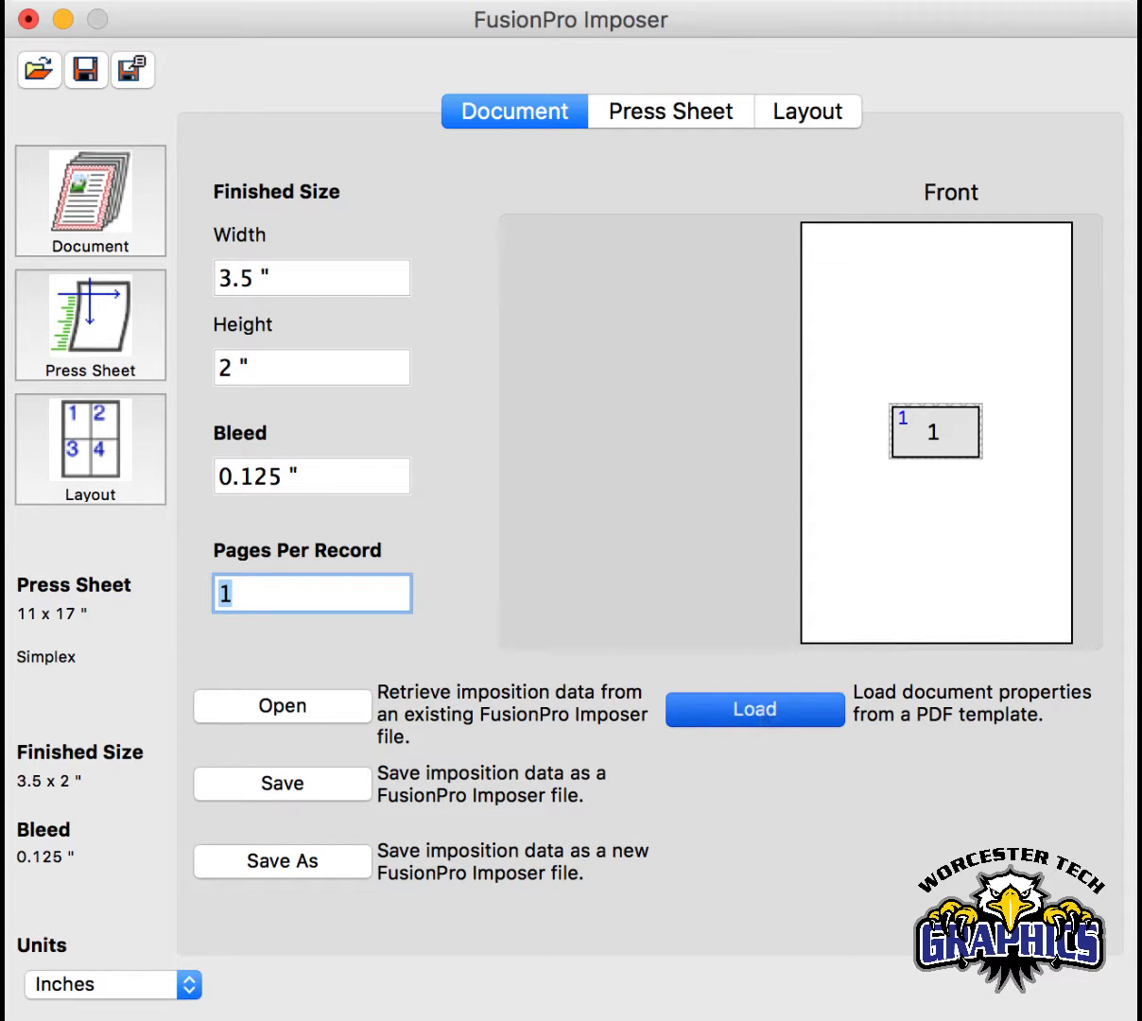
pyautogui.click(482, 2)
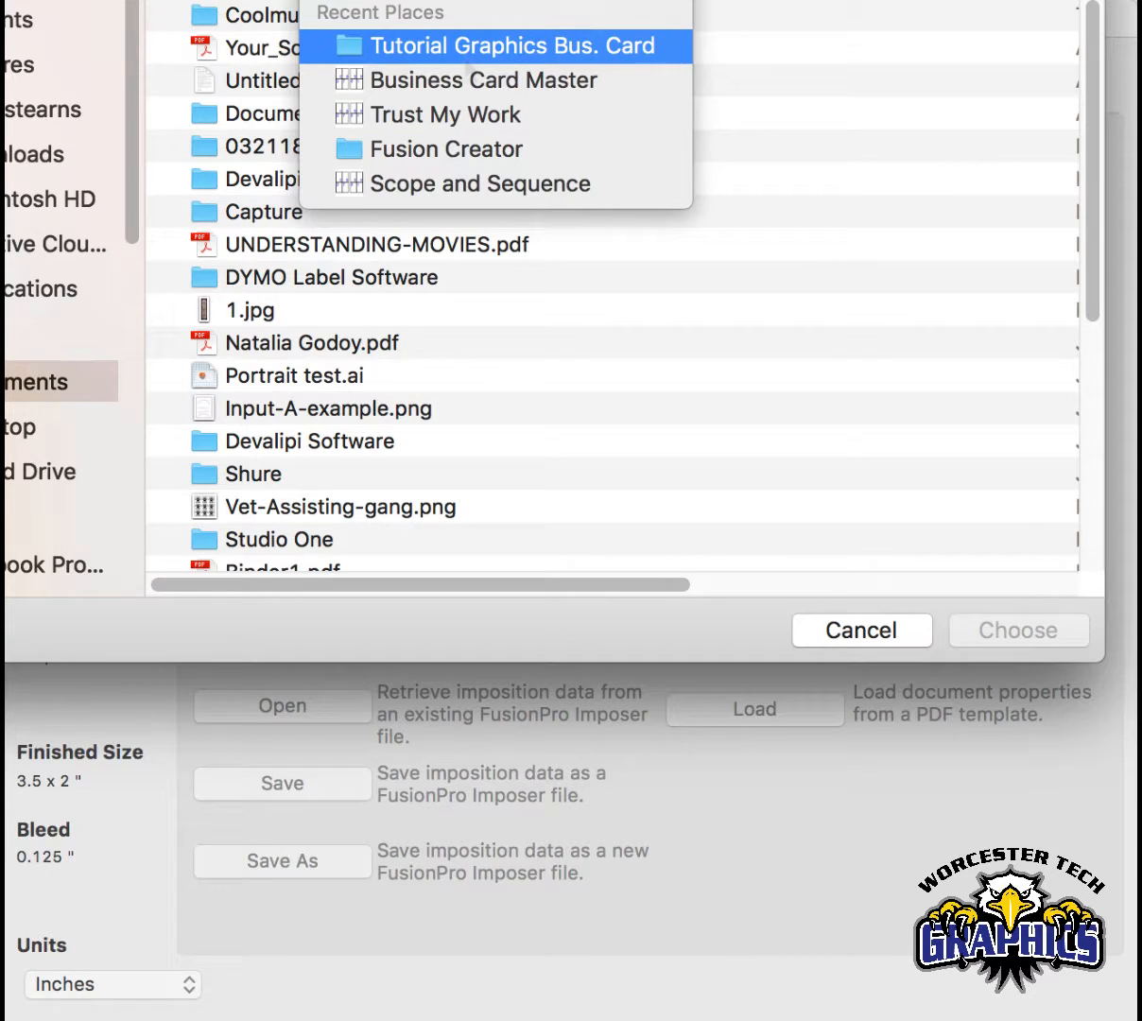
pyautogui.click(466, 59)
pyautogui.doubleClick(335, 23)
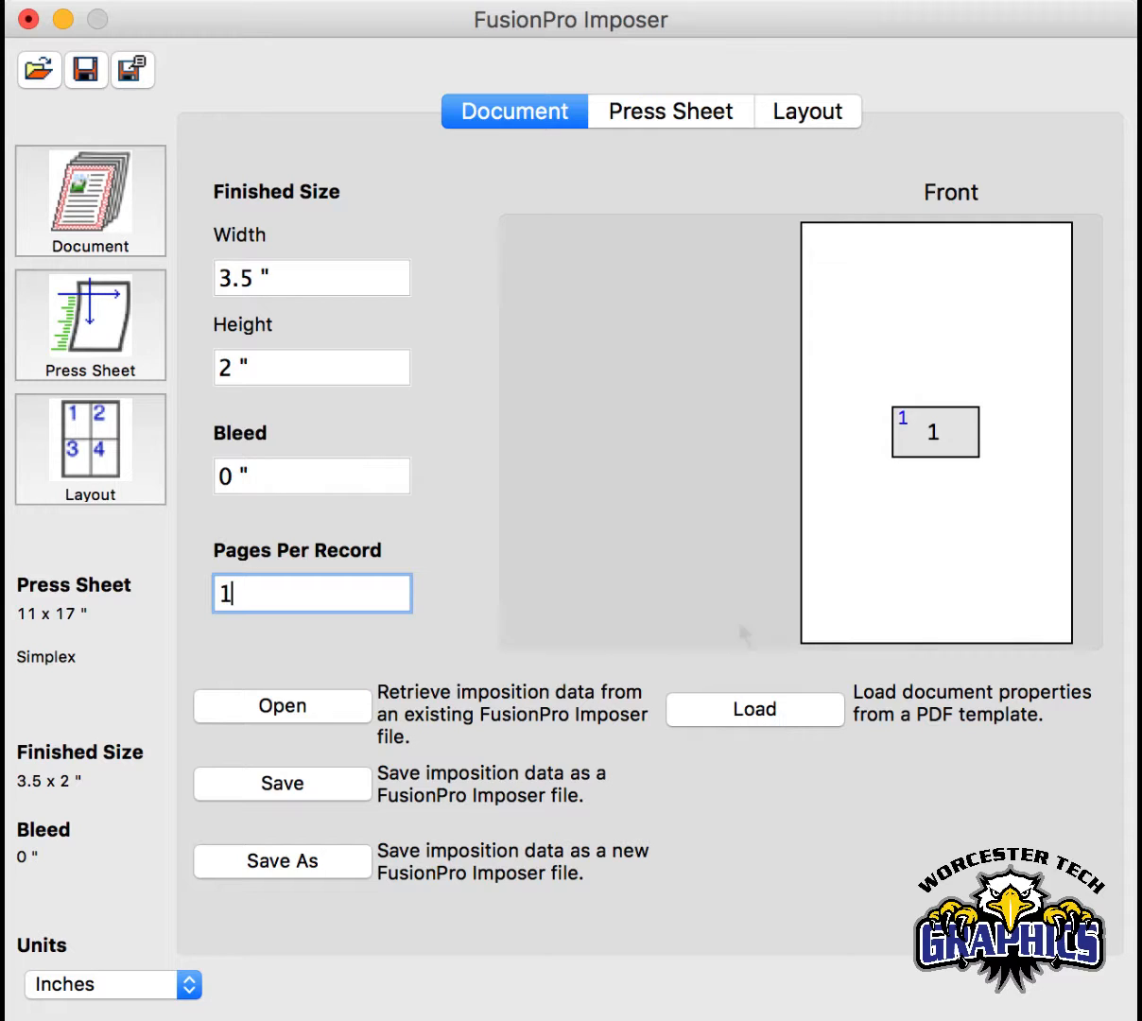
# - Load the document properties from TMW_BCARD MASTER.pdf in the Tutorial Graphics Bus. Card folder
pyautogui.click(743, 716)
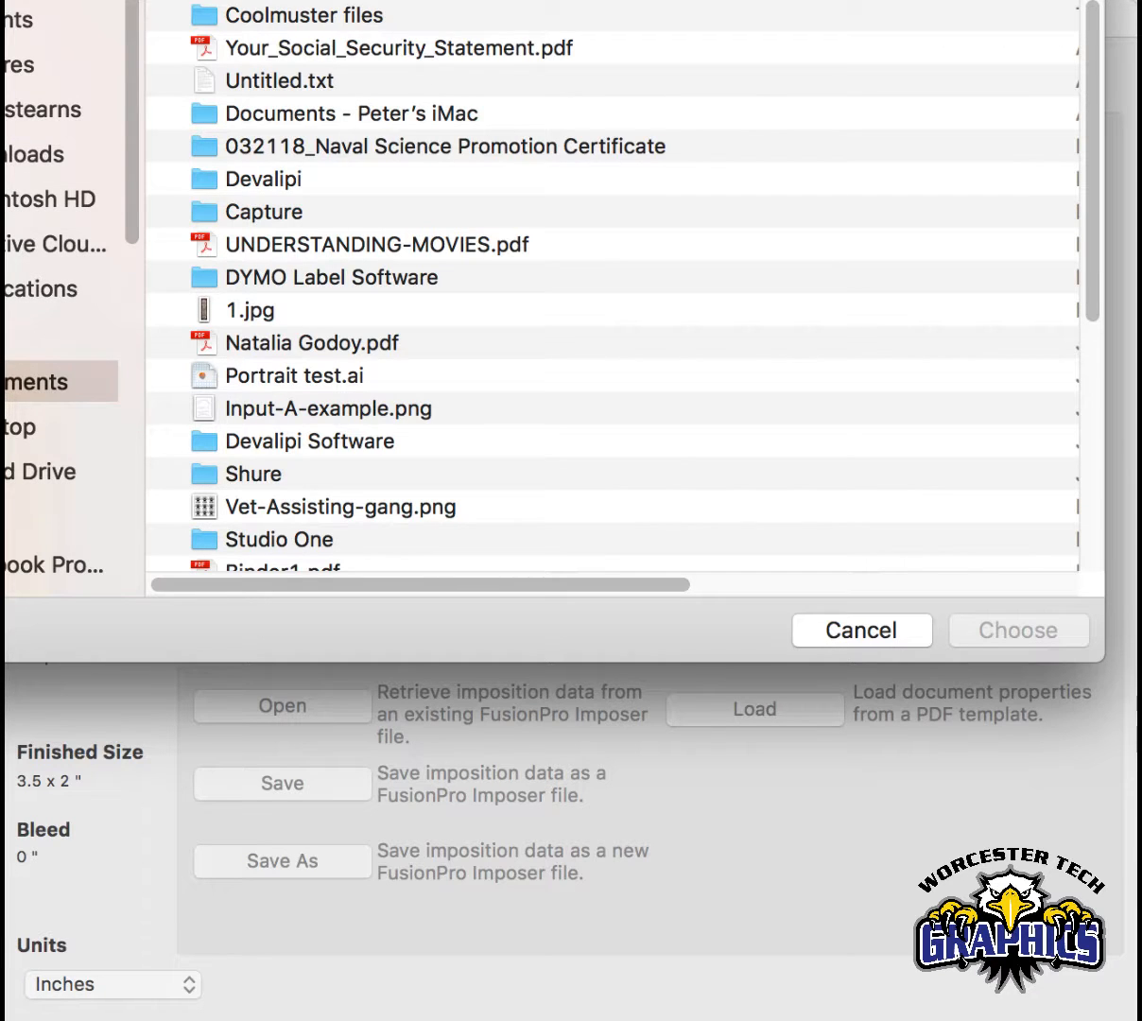
pyautogui.click(448, 2)
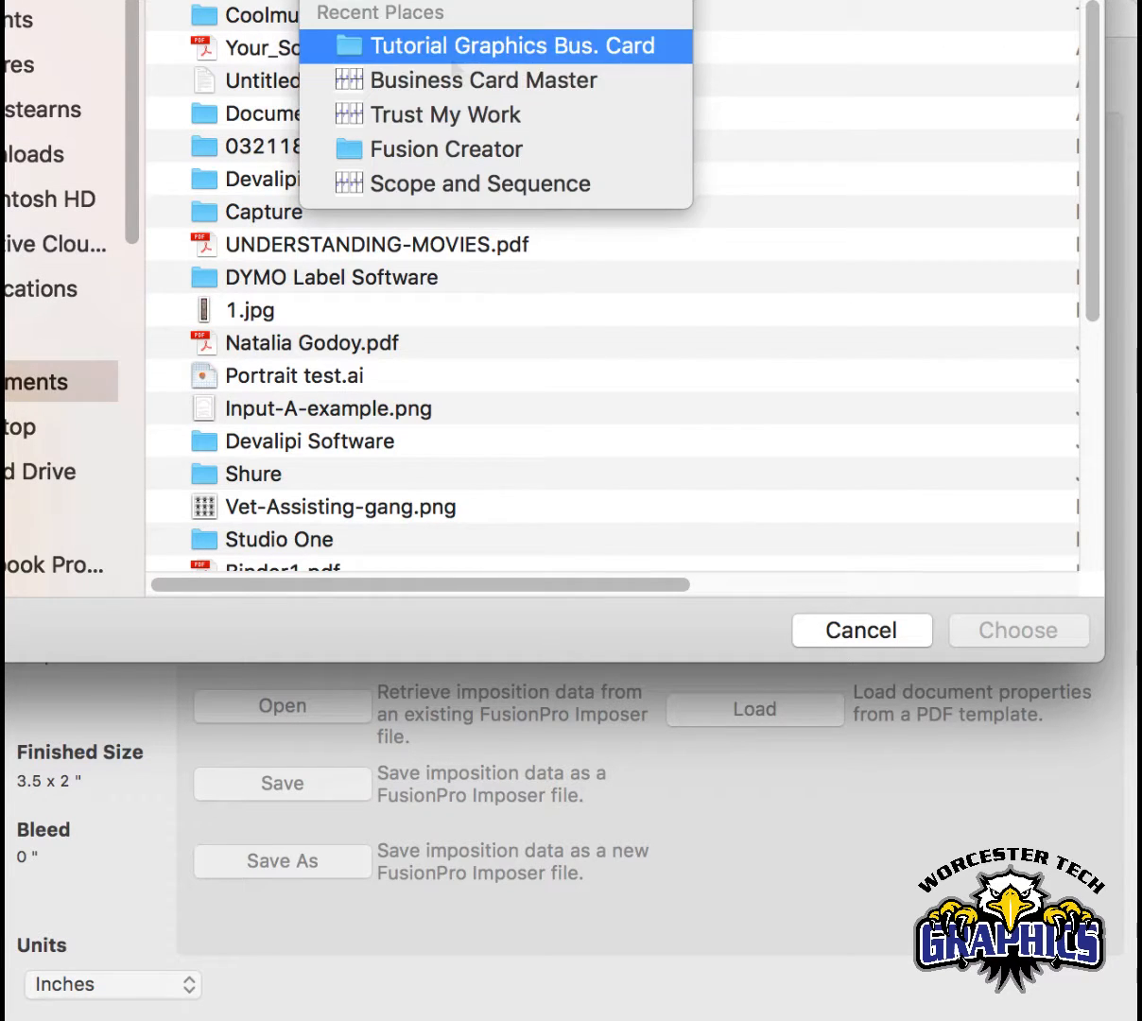
pyautogui.click(351, 43)
pyautogui.click(350, 24)
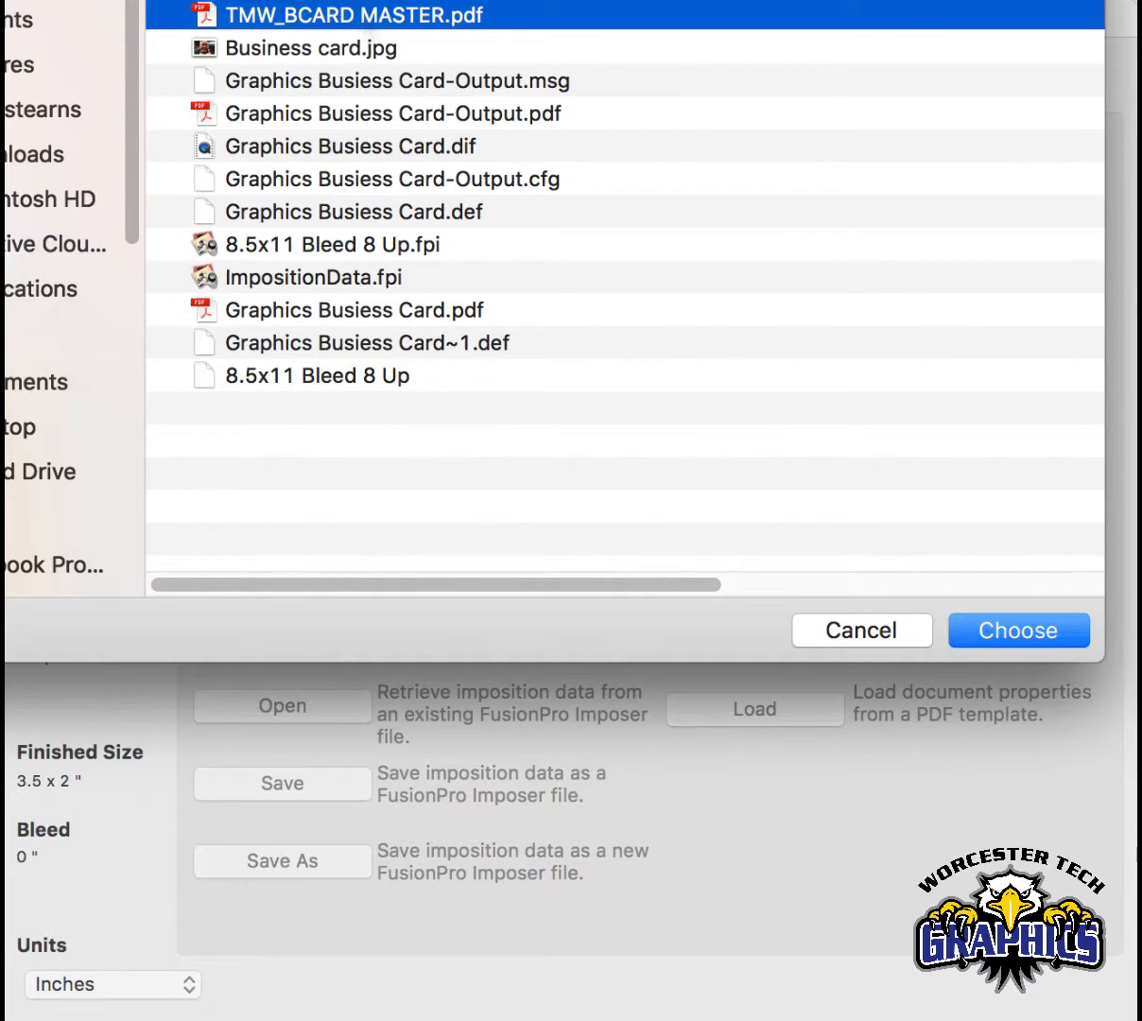
pyautogui.click(1014, 631)
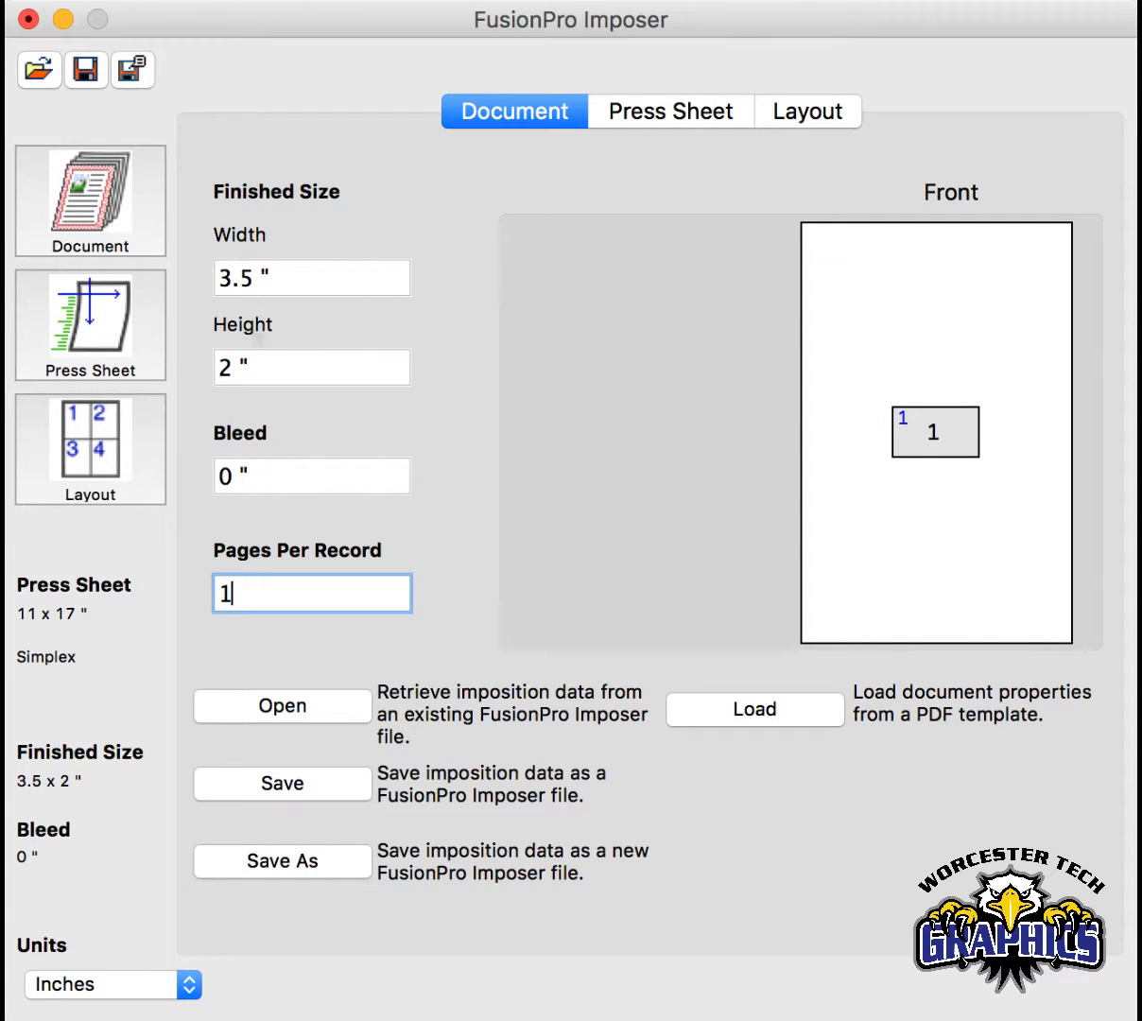
# - Set the document's bleed to 0.125 inch
pyautogui.click(267, 480)
pyautogui.press('super+a')
pyautogui.write('.12')
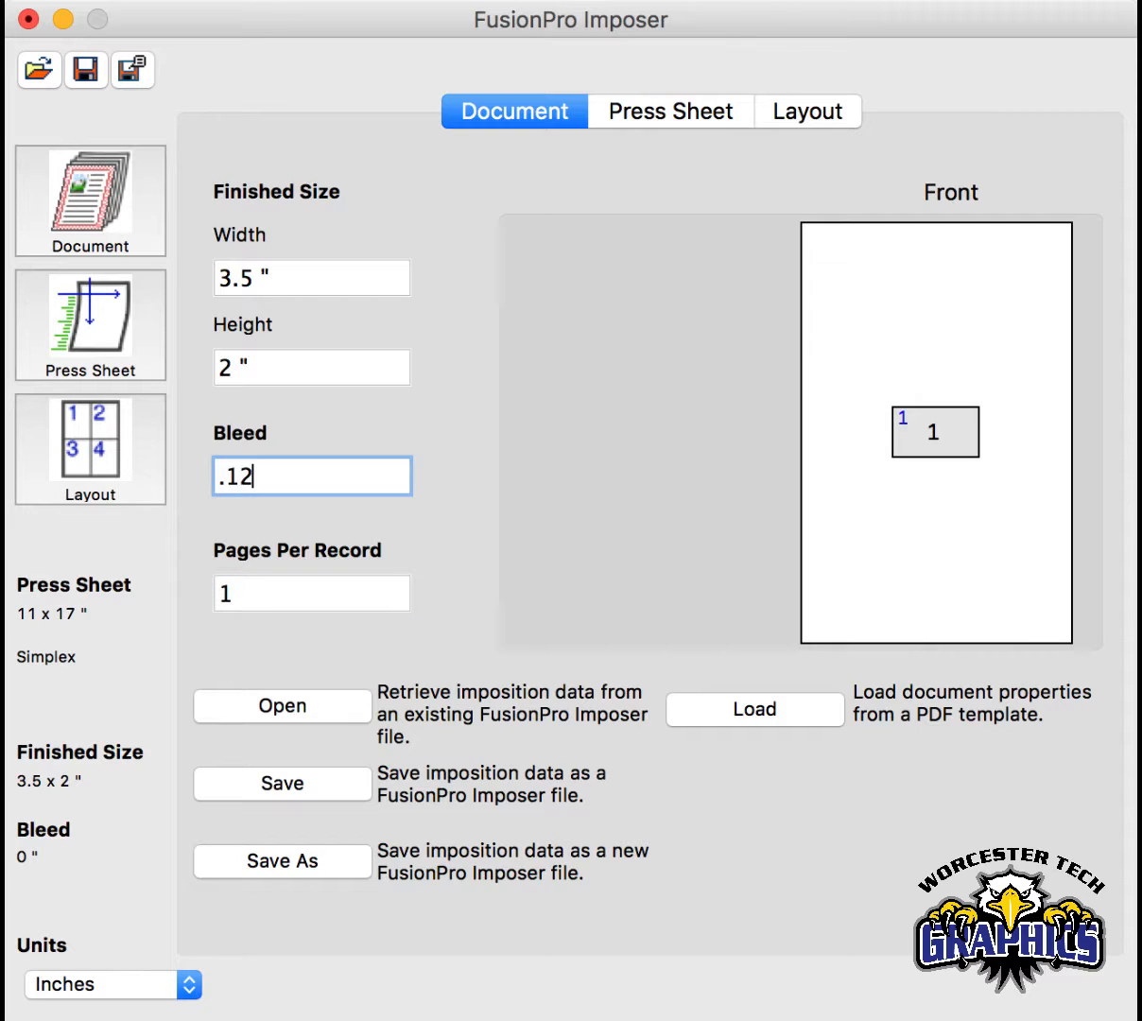
pyautogui.write('5')
pyautogui.press('Tab')
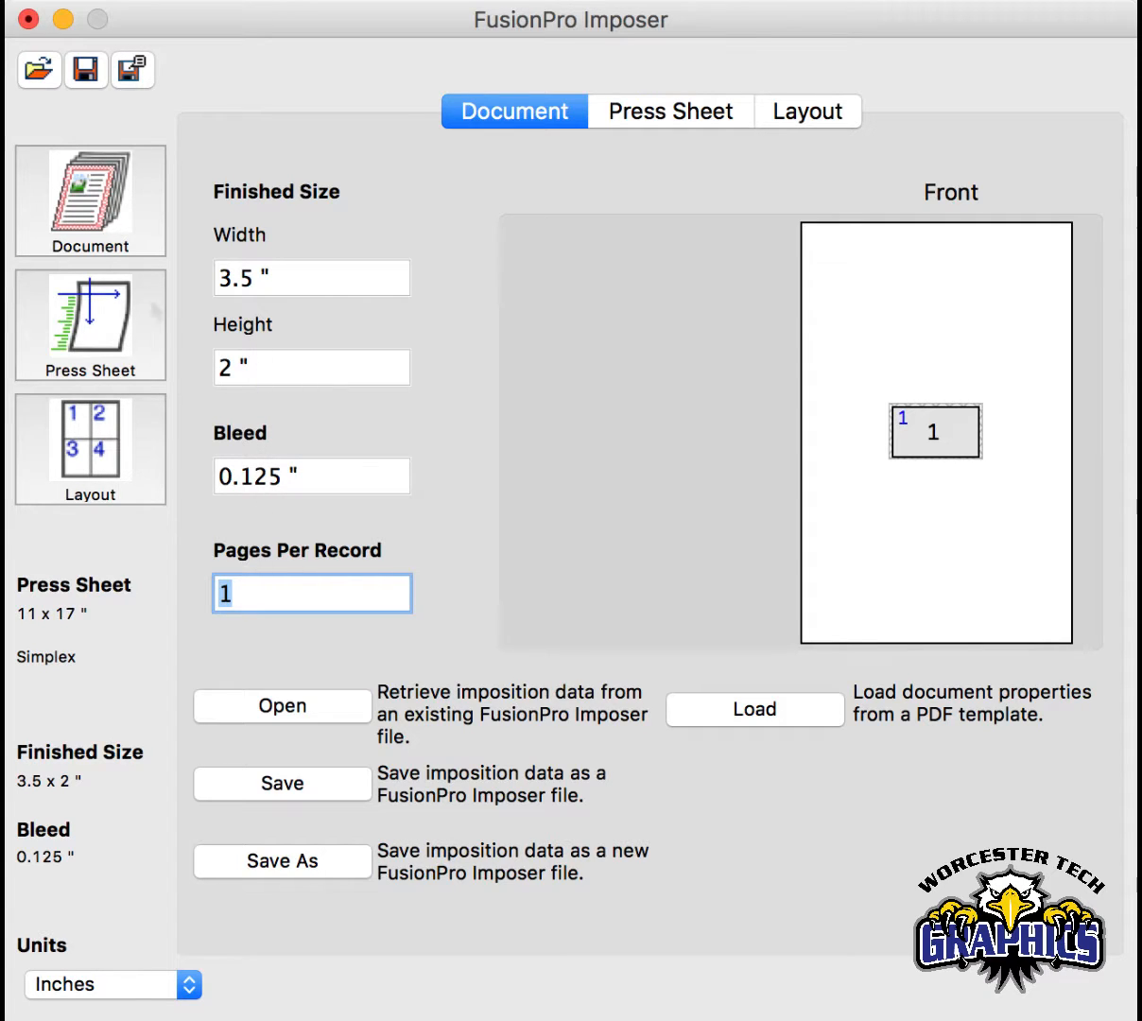
# - Set the press sheet size to Letter (8.5" x 11")
pyautogui.click(104, 326)
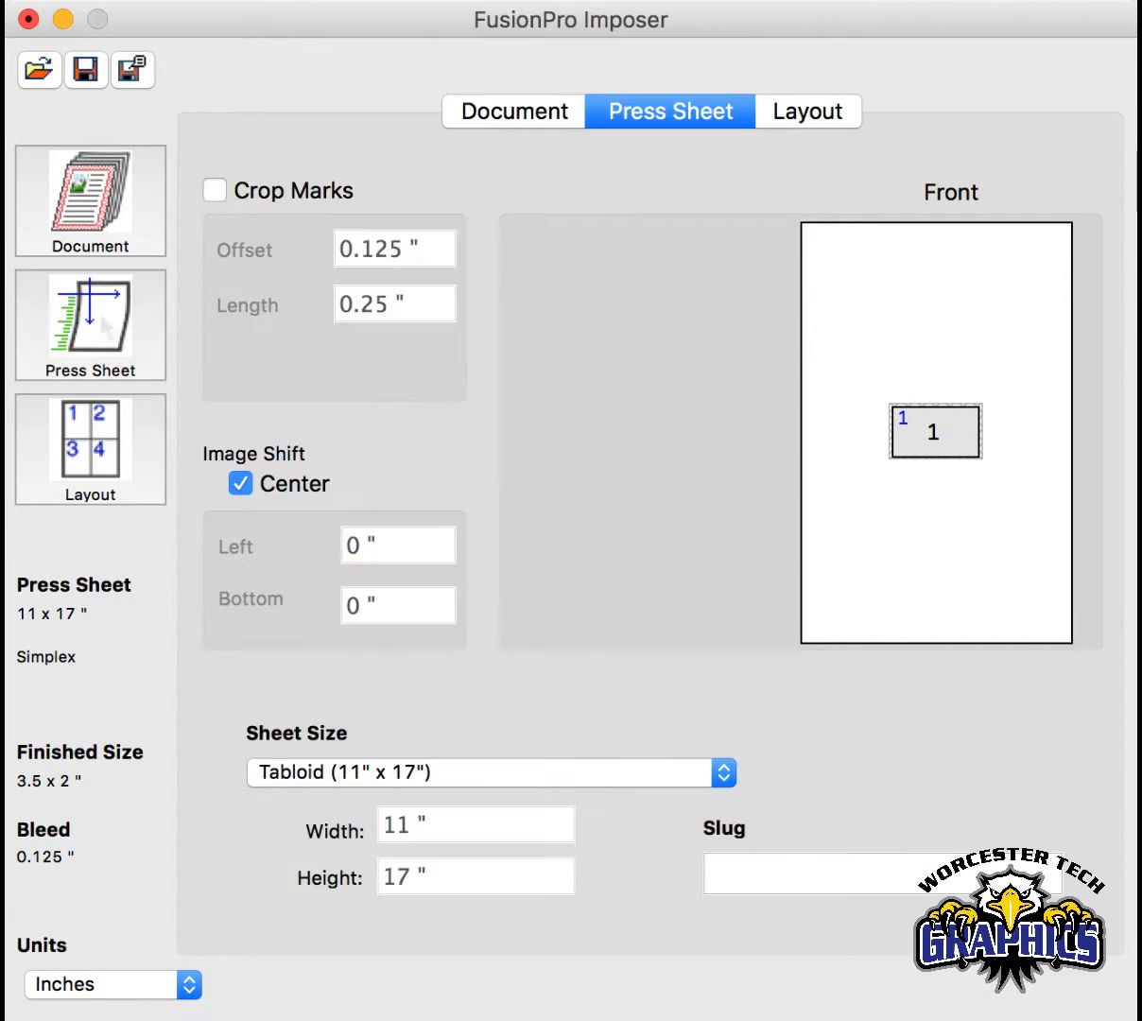
pyautogui.click(446, 770)
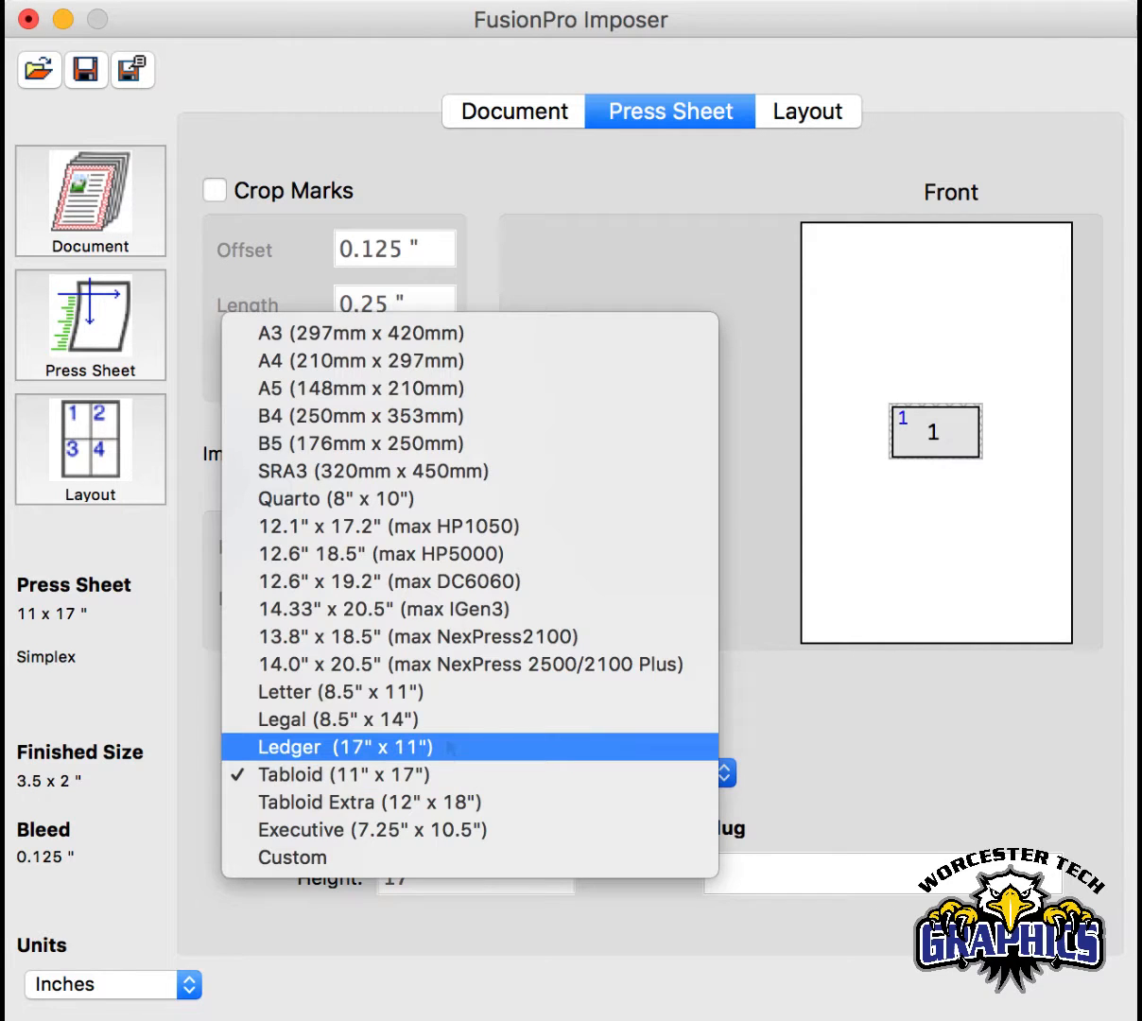
pyautogui.click(448, 693)
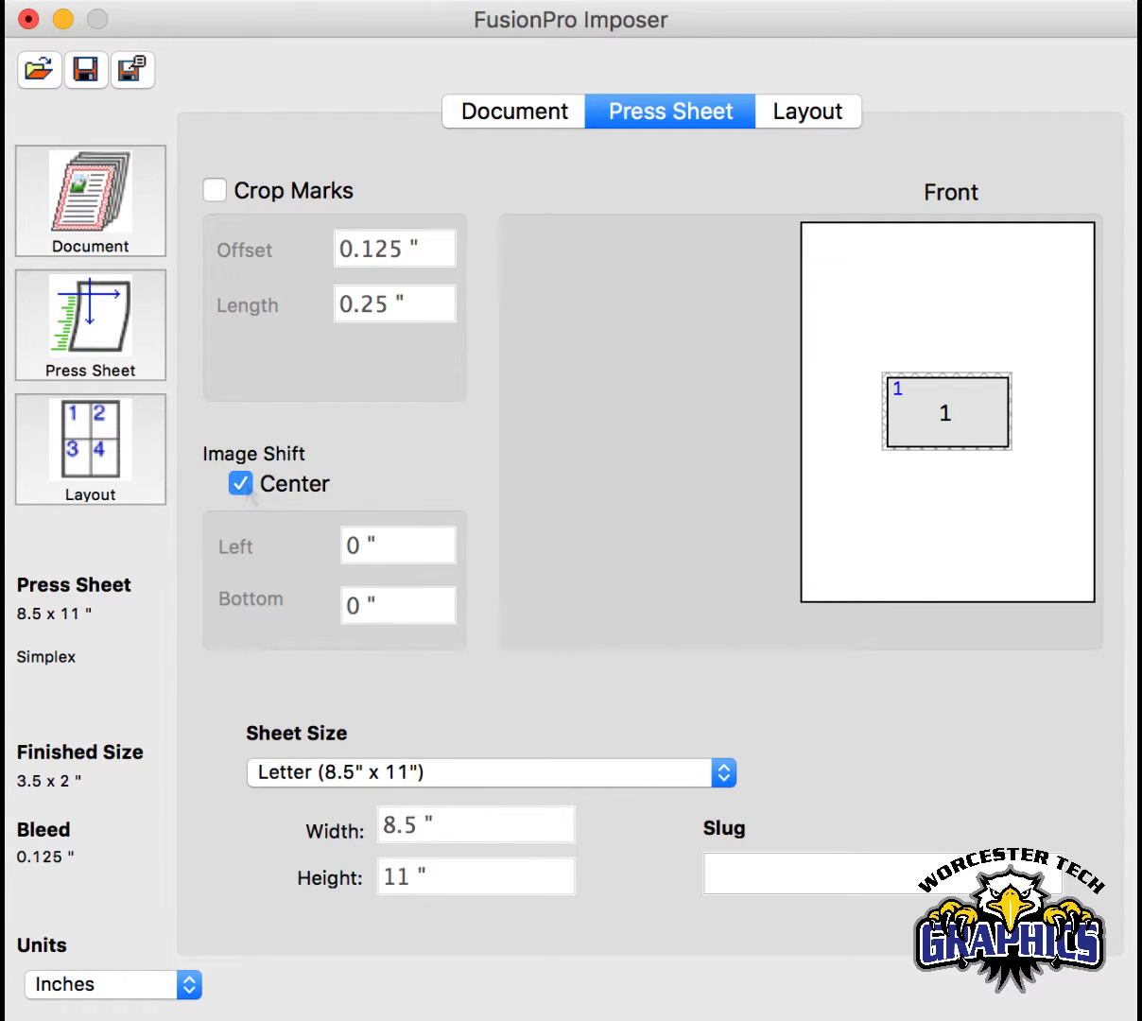
# - Try an off-center image shift on the press sheet, 1 inch from the left and 1 inch from the bottom
pyautogui.click(242, 485)
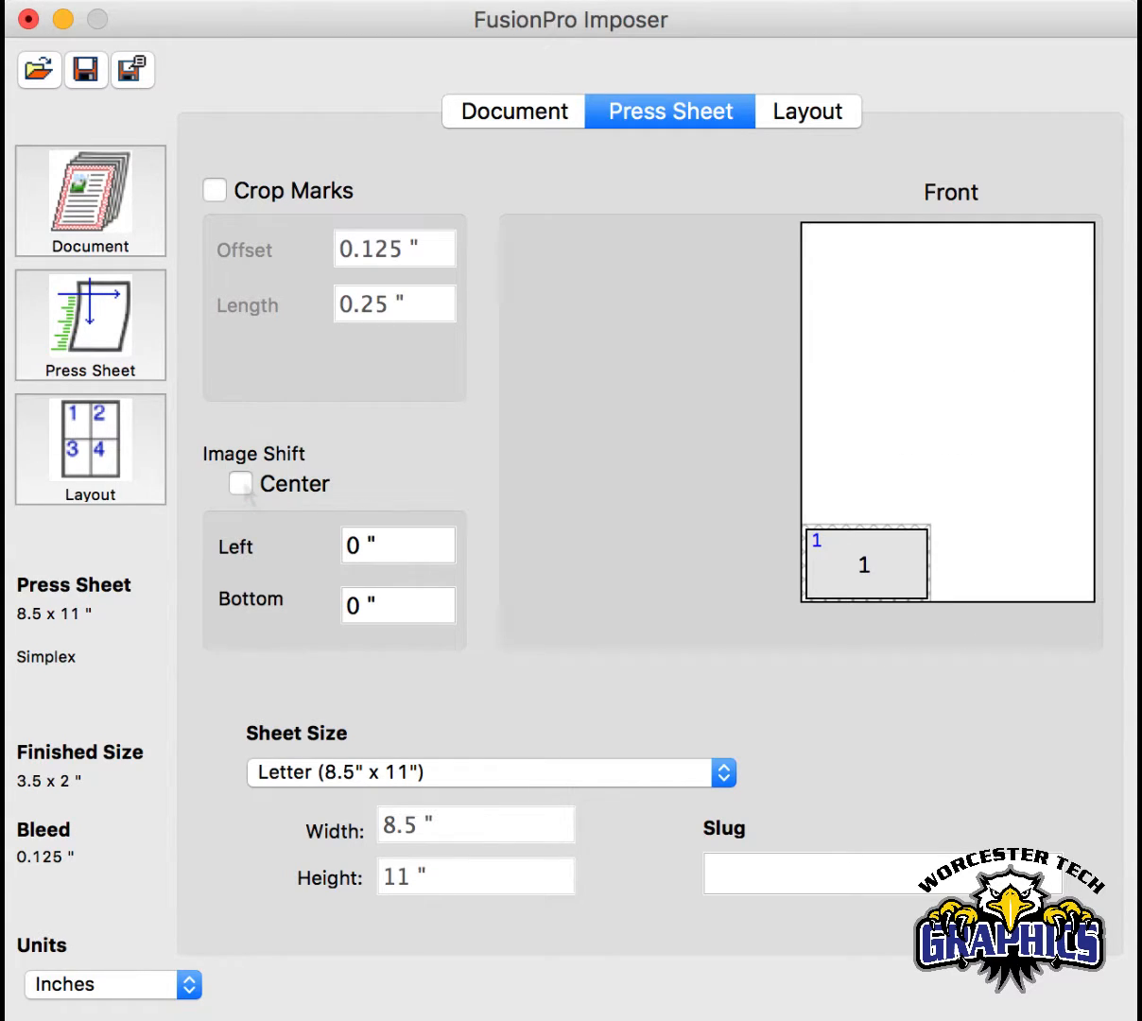
pyautogui.click(395, 554)
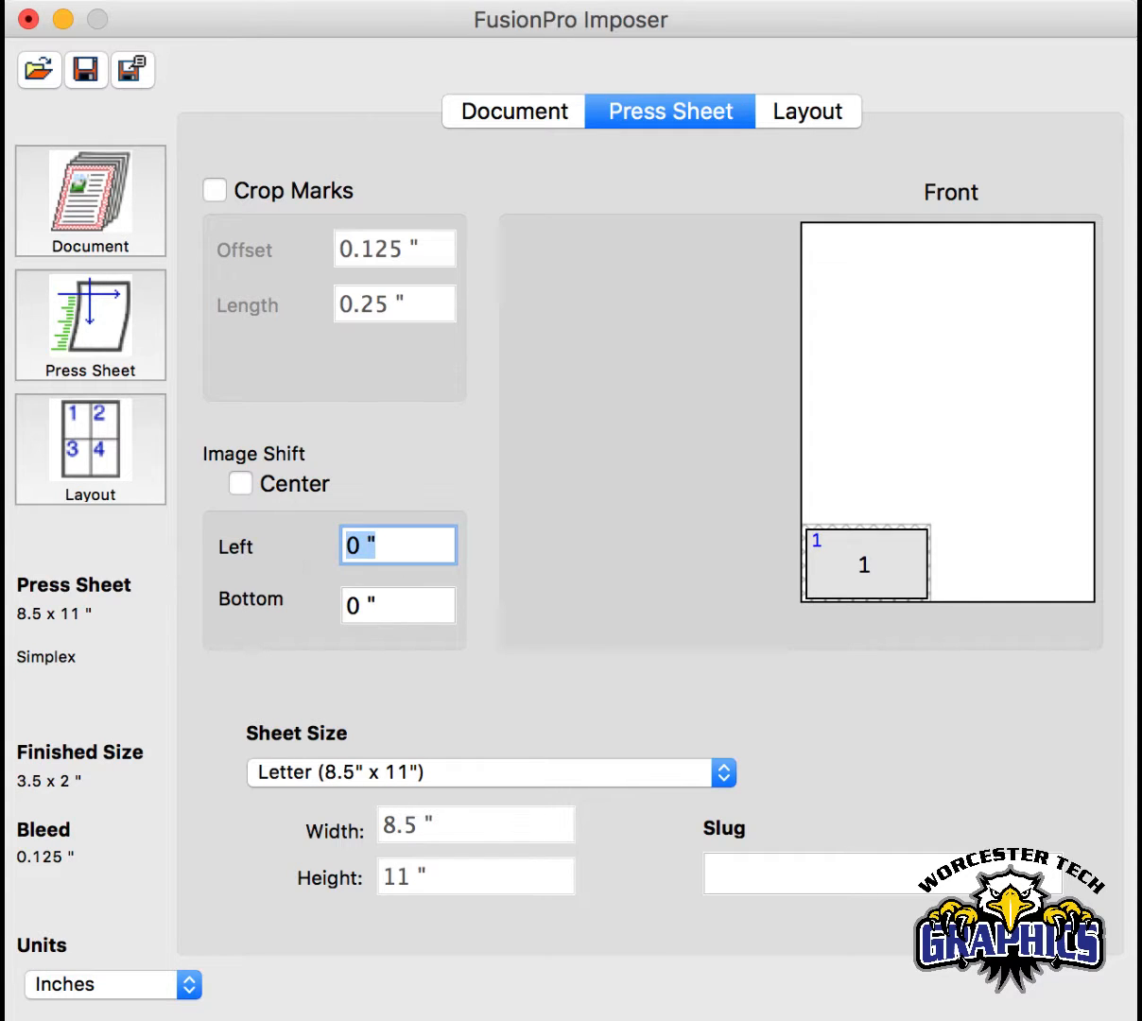
pyautogui.write('1')
pyautogui.press('Tab')
pyautogui.write('1')
pyautogui.press('Tab')
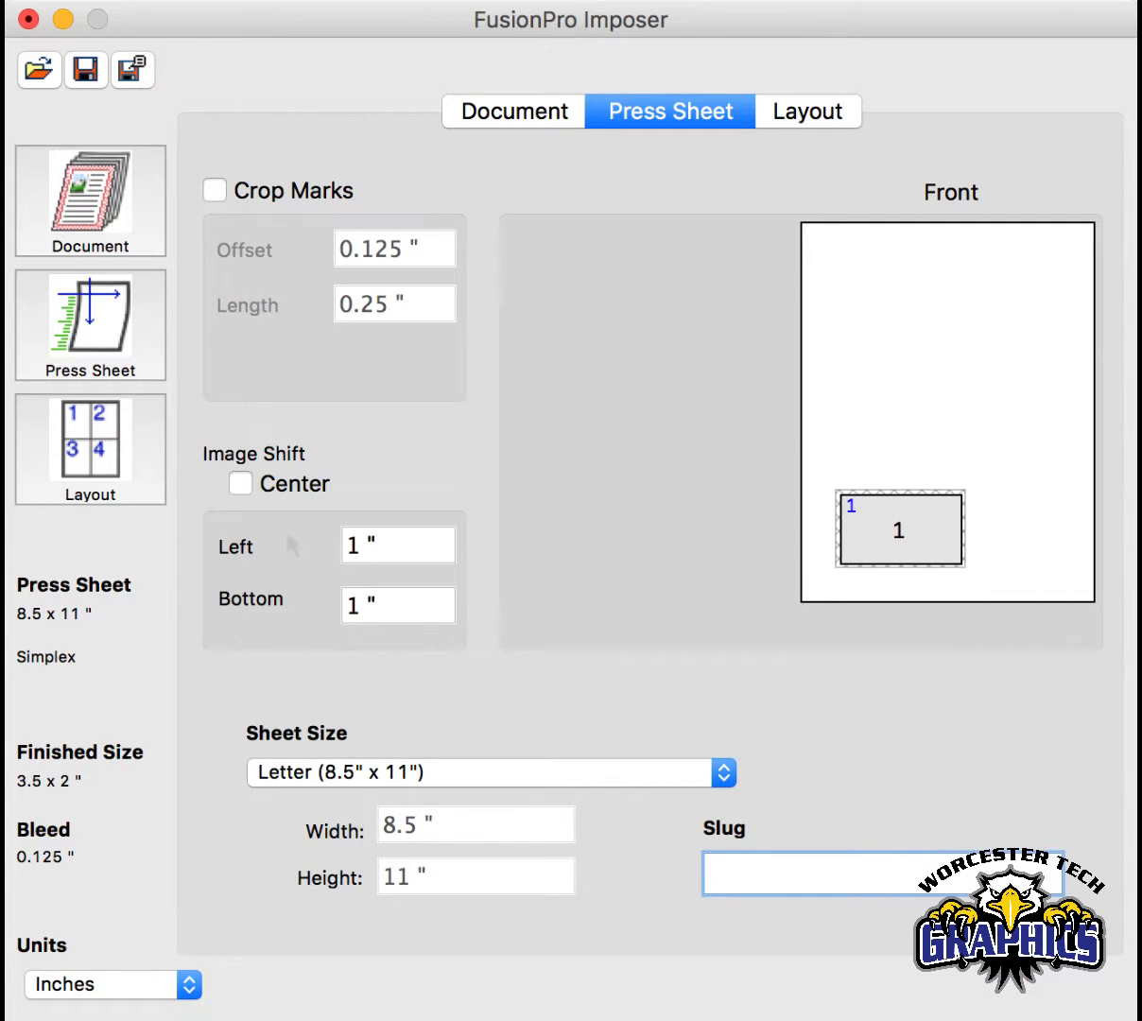
# - Center the image on the press sheet again and turn on crop marks
pyautogui.click(244, 477)
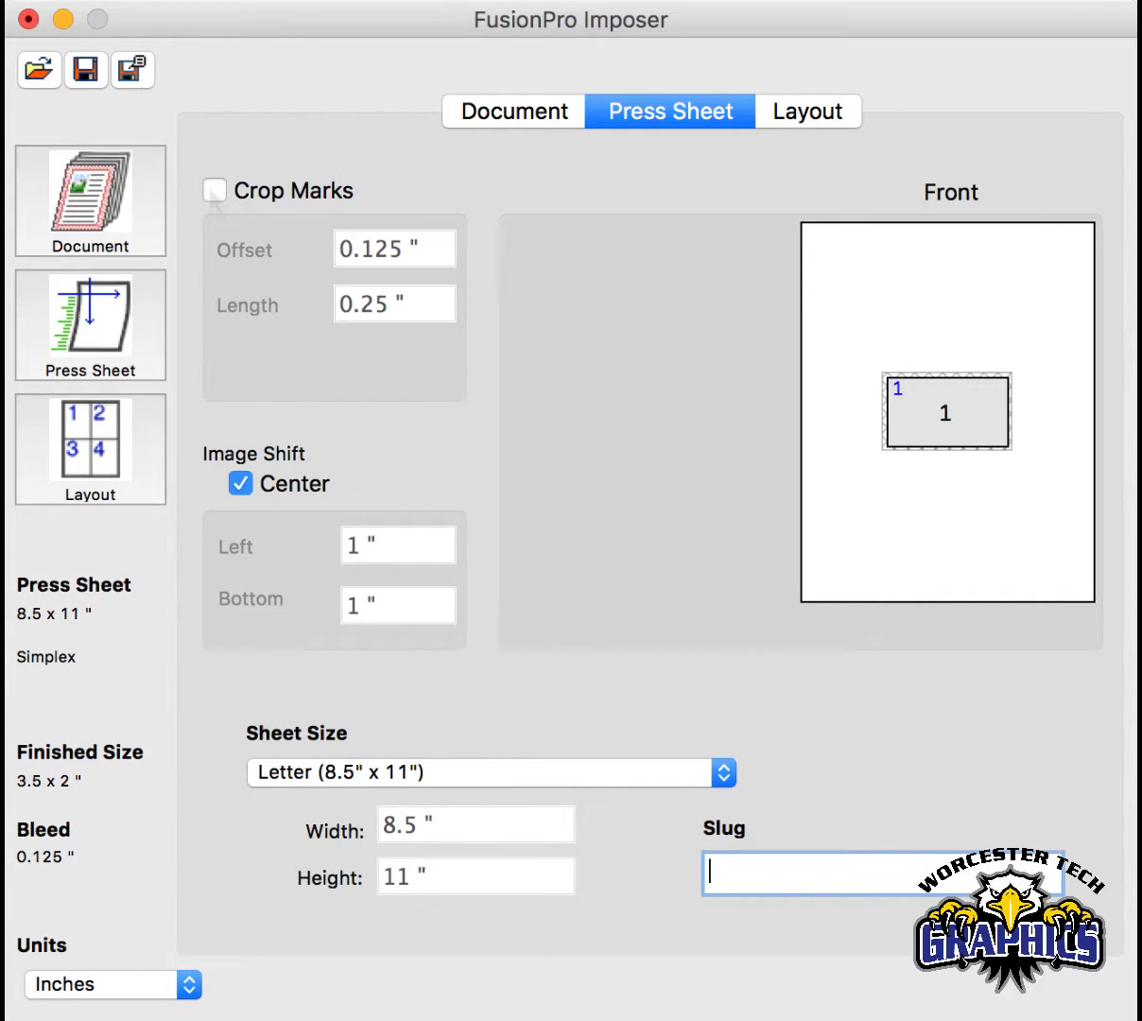
pyautogui.click(214, 192)
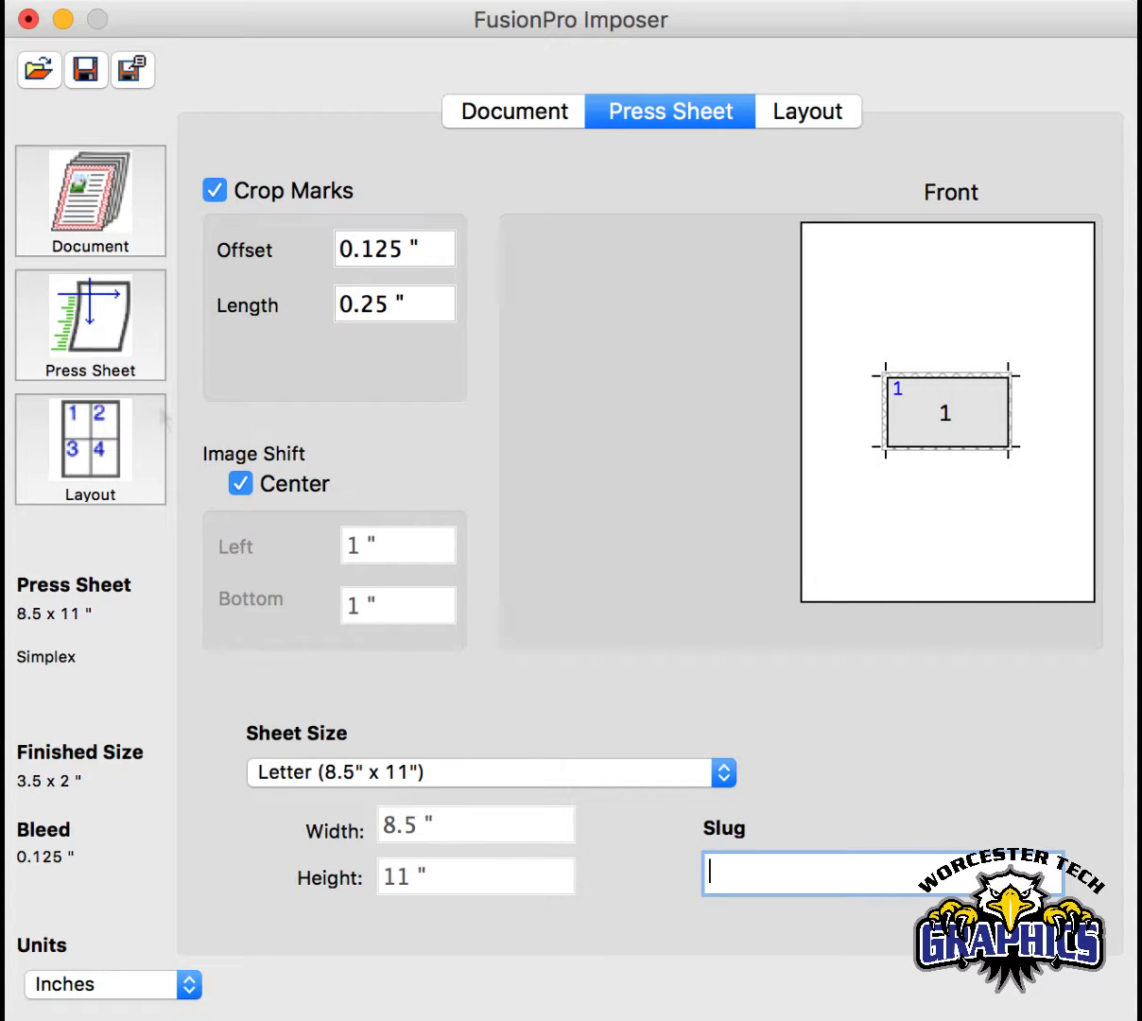
# - Set the layout's first step and repeat to Horizontal with a count of 2 and a spacing of 0 inches
pyautogui.click(111, 436)
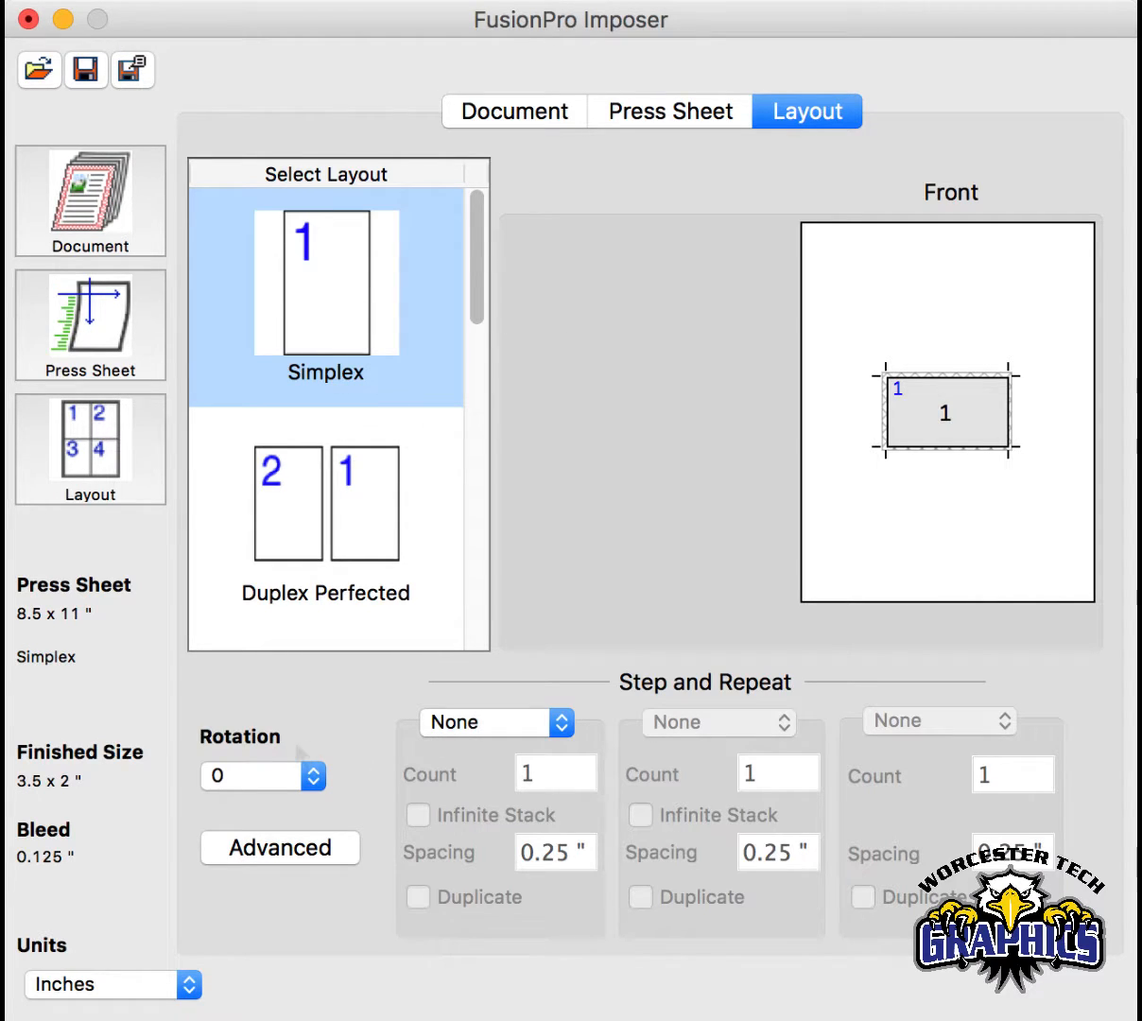
pyautogui.click(463, 723)
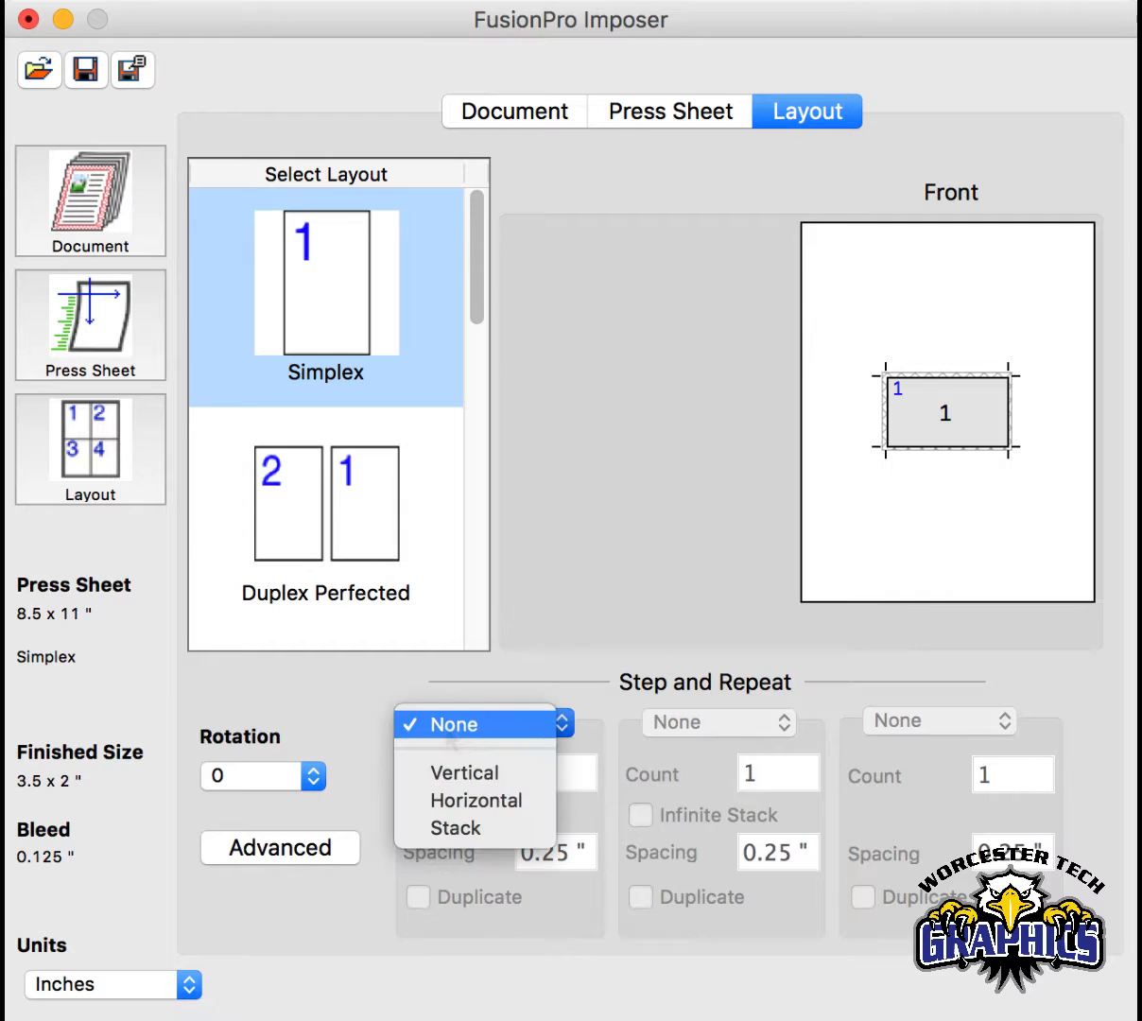
pyautogui.click(476, 787)
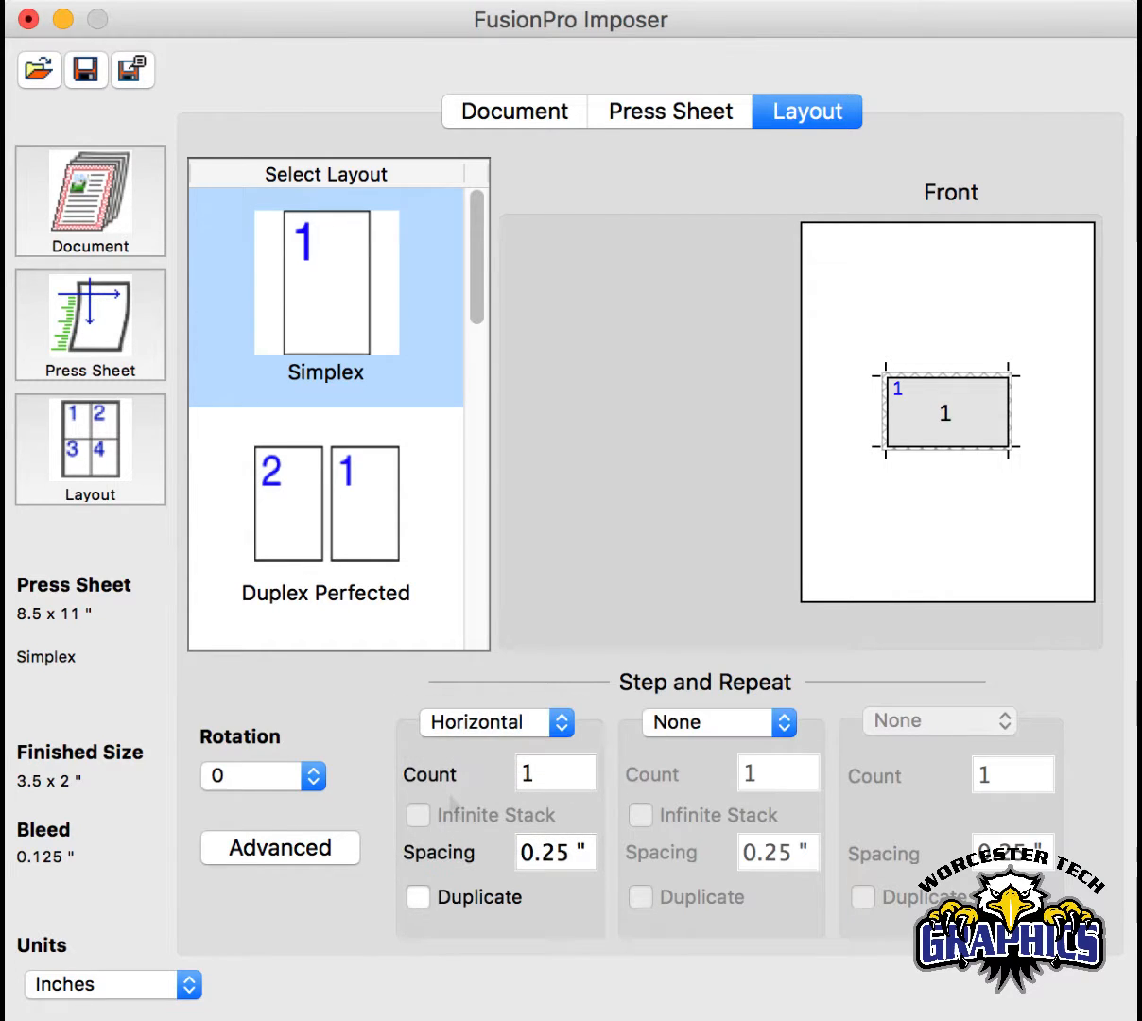
pyautogui.click(537, 784)
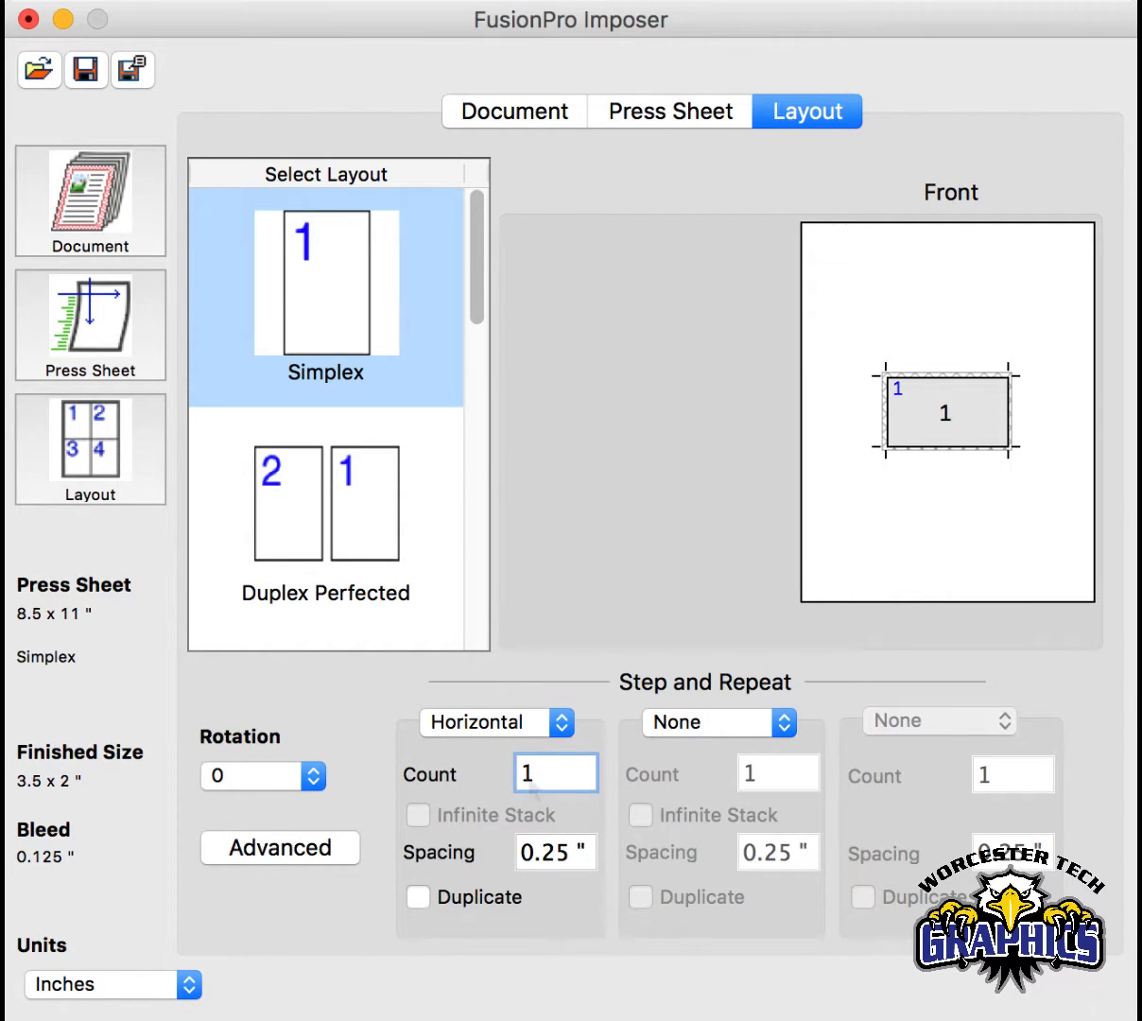
pyautogui.press('BackSpace')
pyautogui.write('2')
pyautogui.press('Tab')
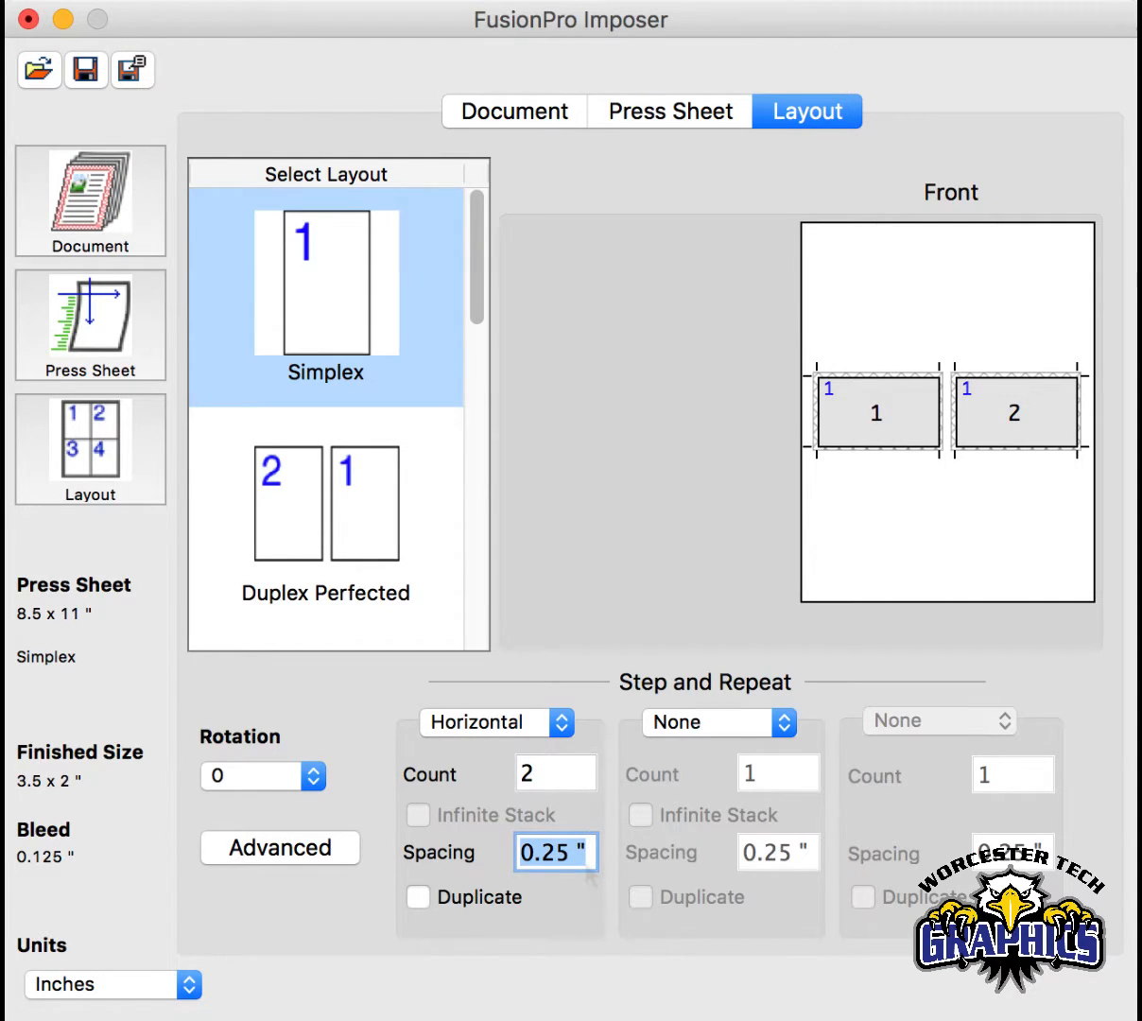
pyautogui.write('0')
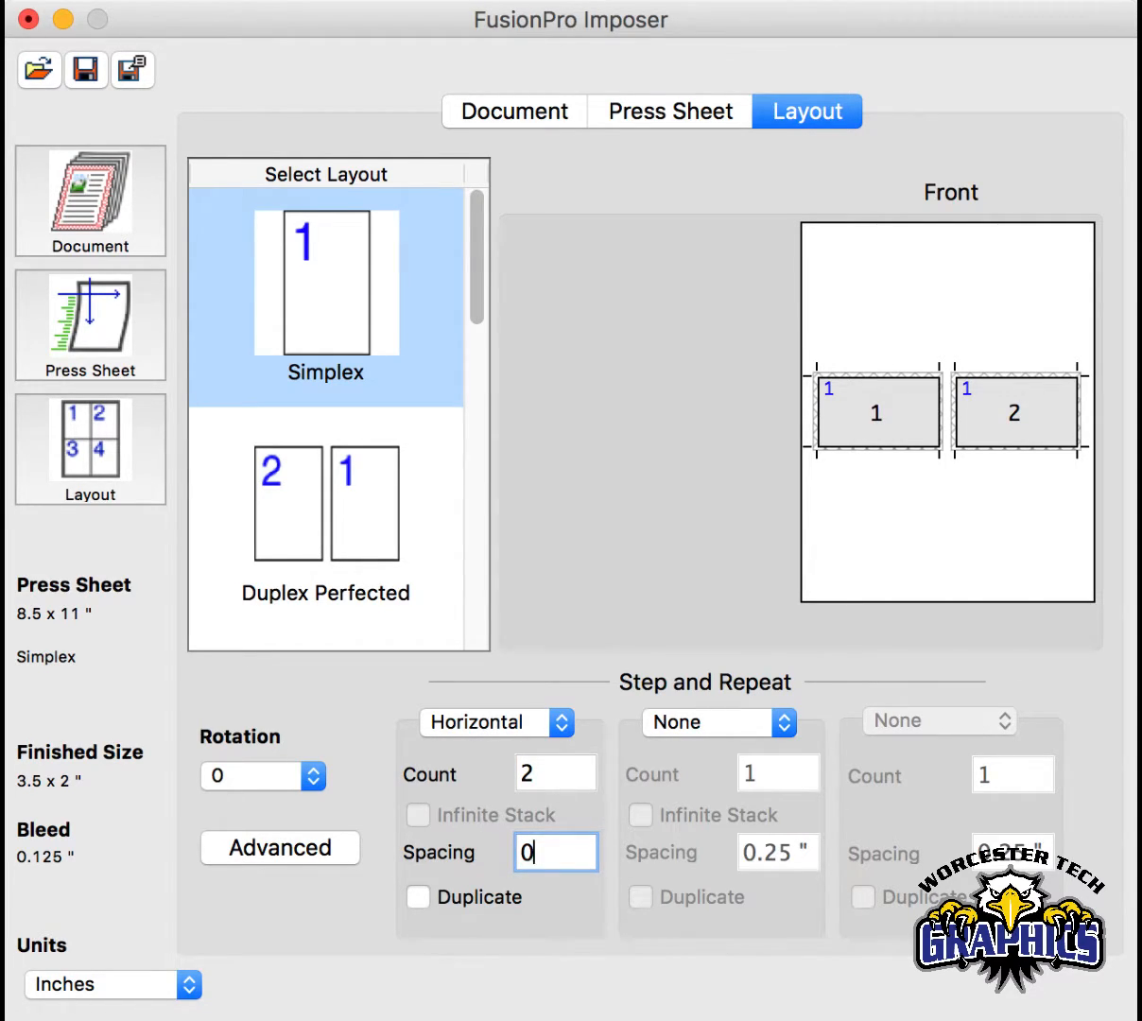
pyautogui.press('Tab')
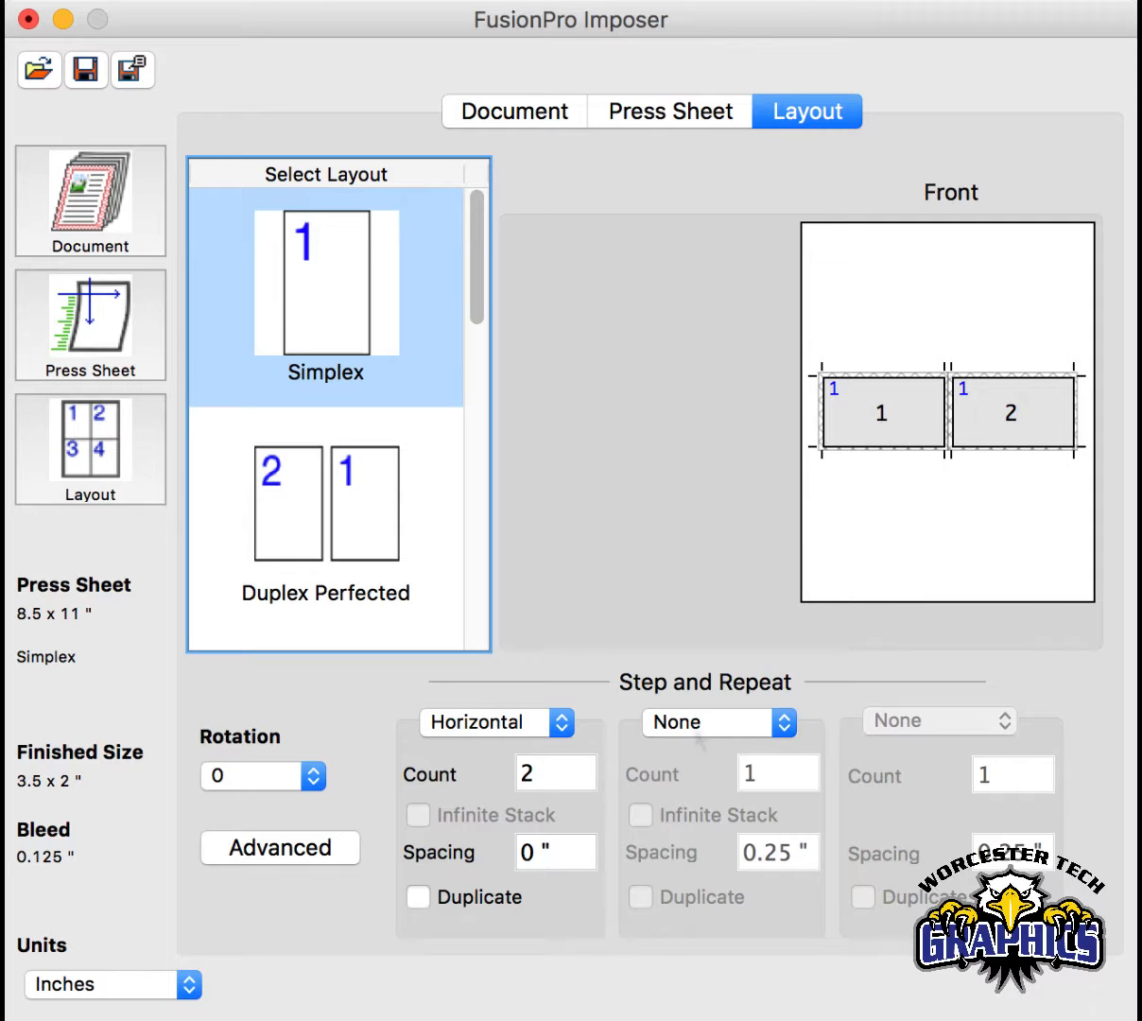
# - Compare the horizontal repeat with and without Duplicate, leaving Duplicate enabled
pyautogui.click(477, 906)
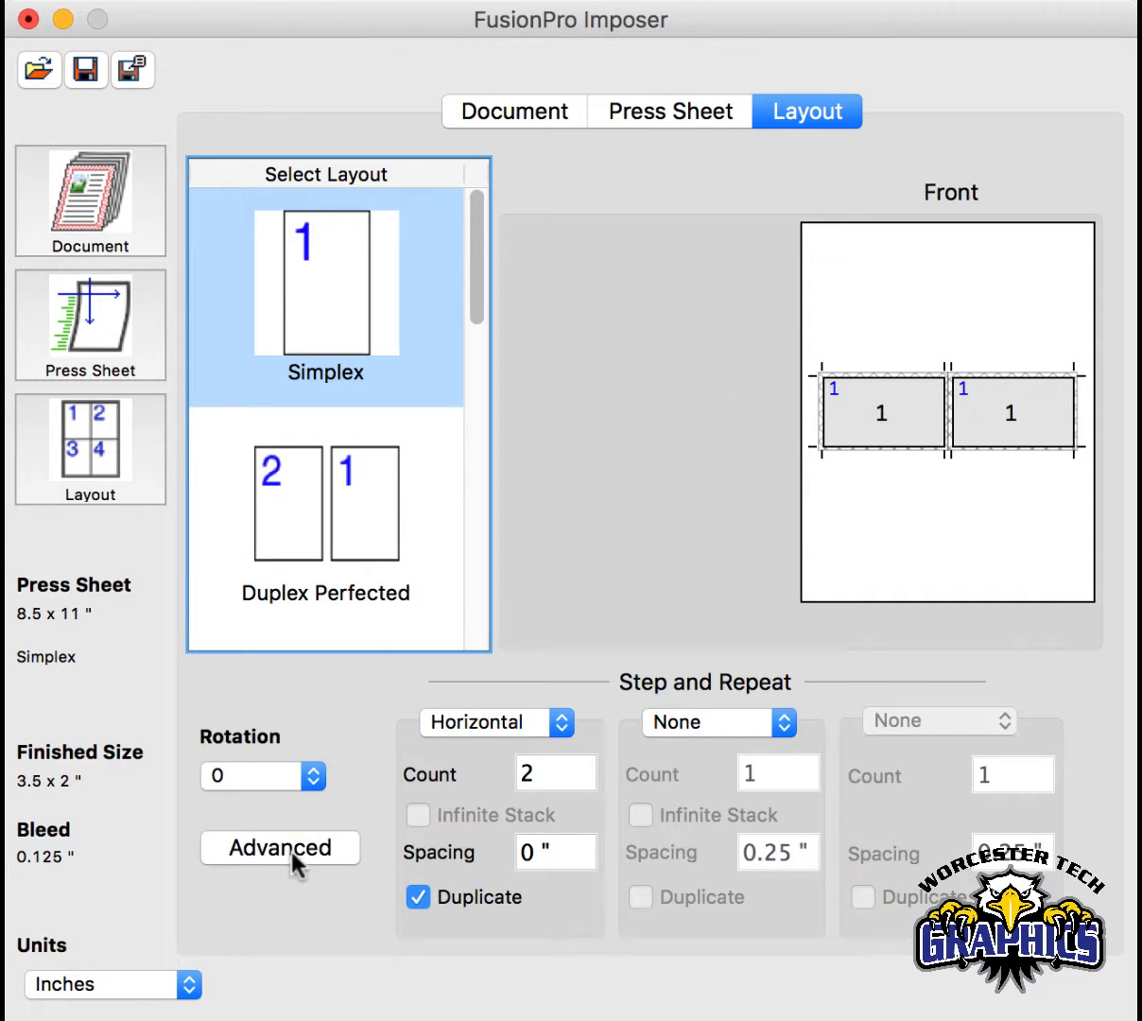
pyautogui.click(418, 896)
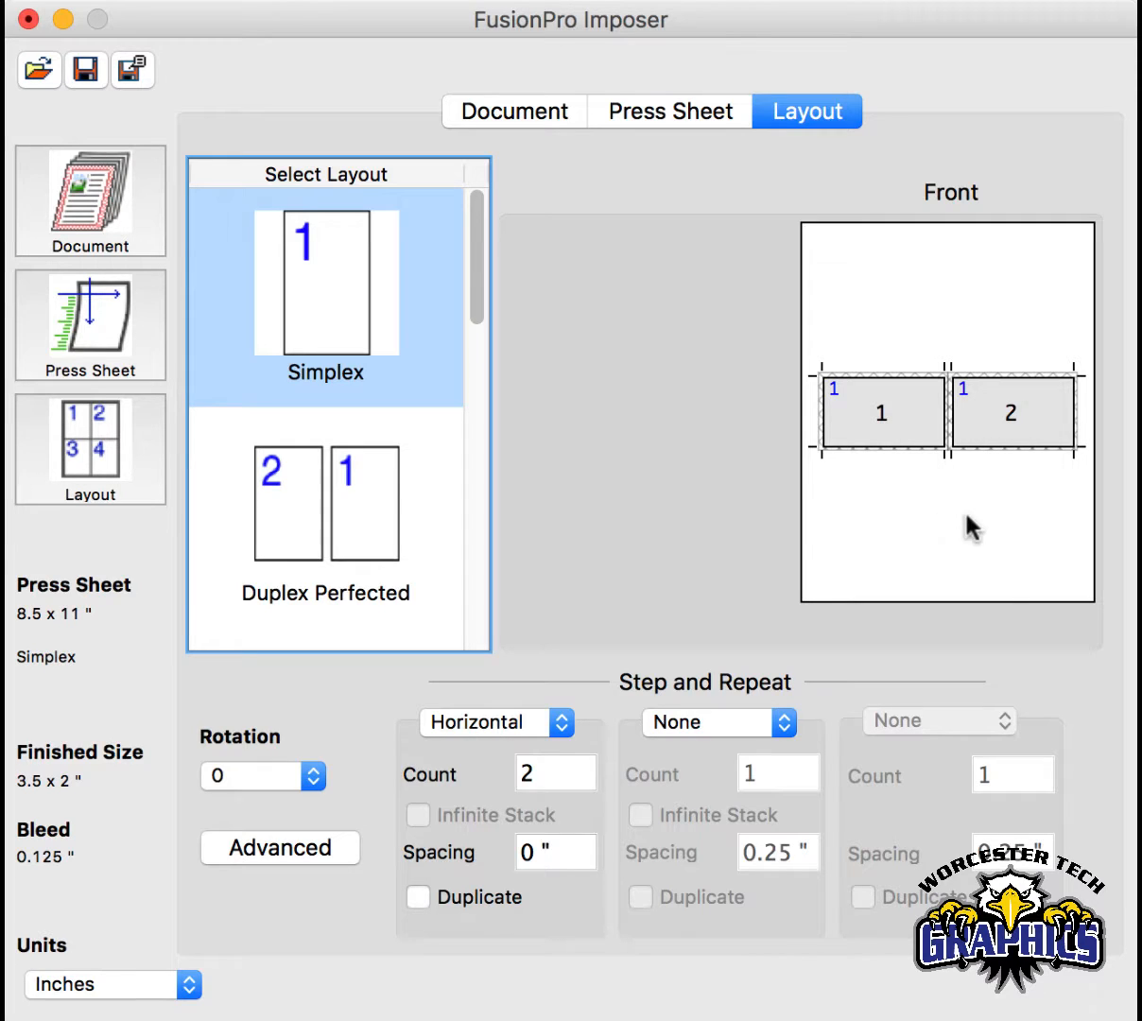
pyautogui.click(418, 897)
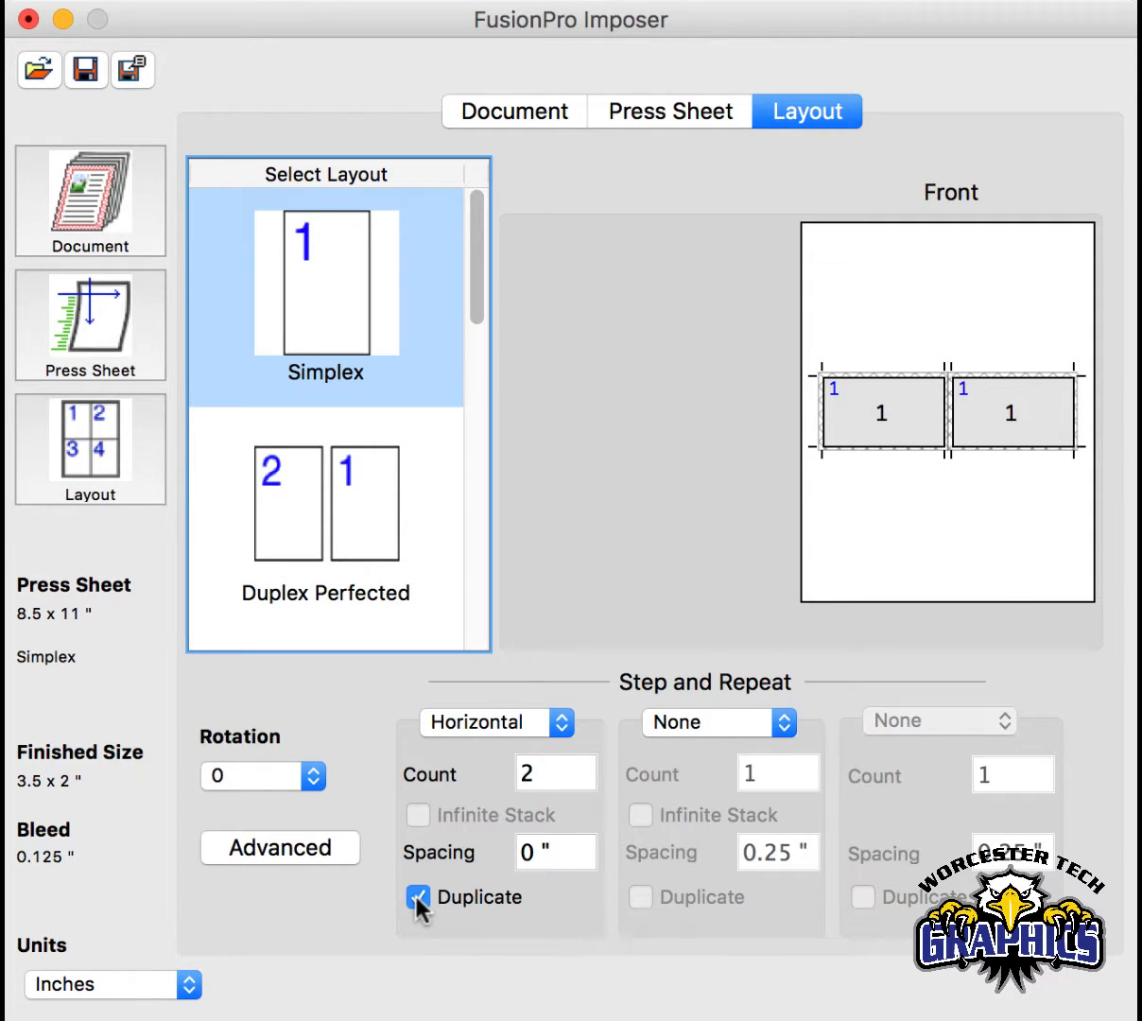
# - Set the second step and repeat to Vertical with a count of 5 and a spacing of 0 inches
pyautogui.click(694, 723)
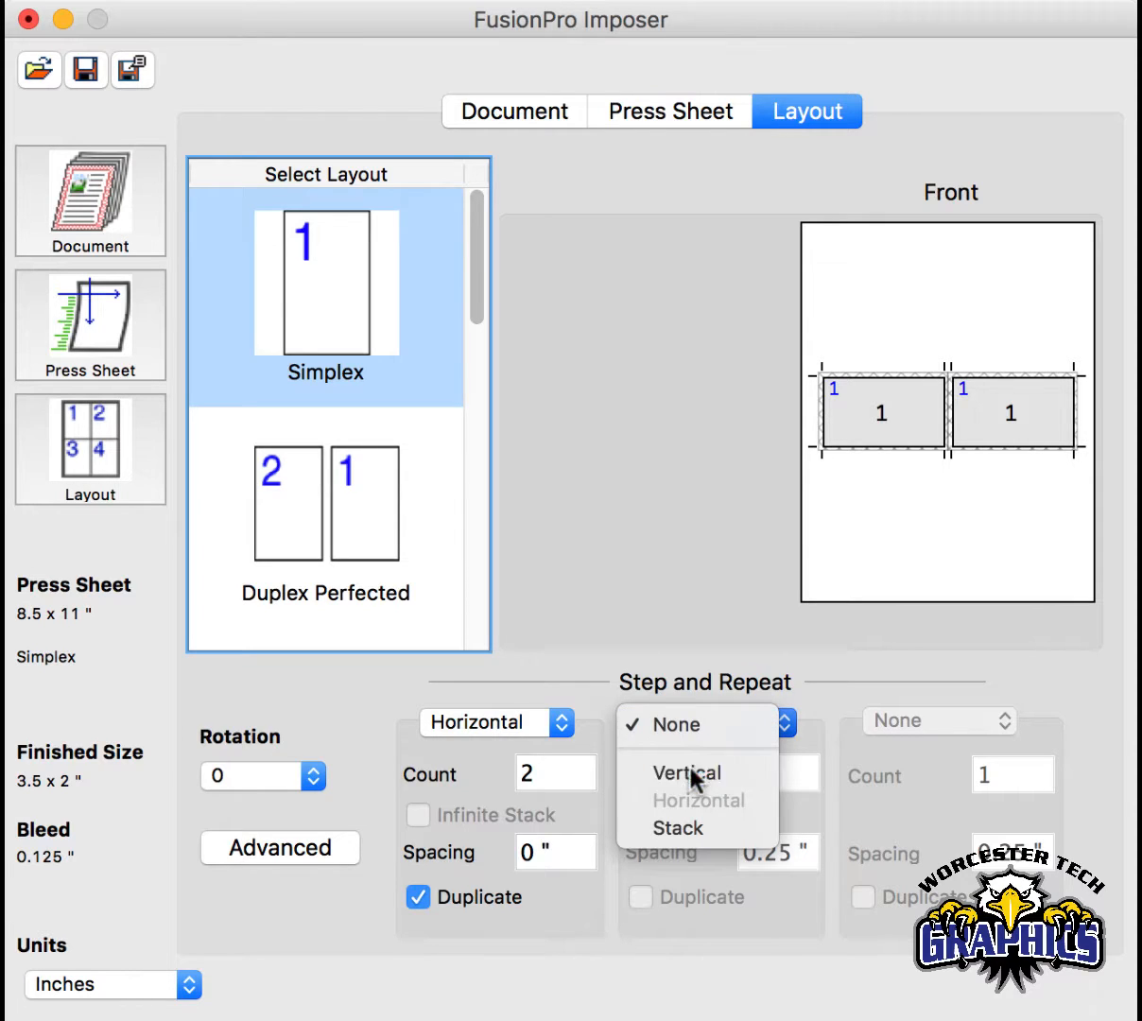
pyautogui.click(693, 771)
pyautogui.click(767, 776)
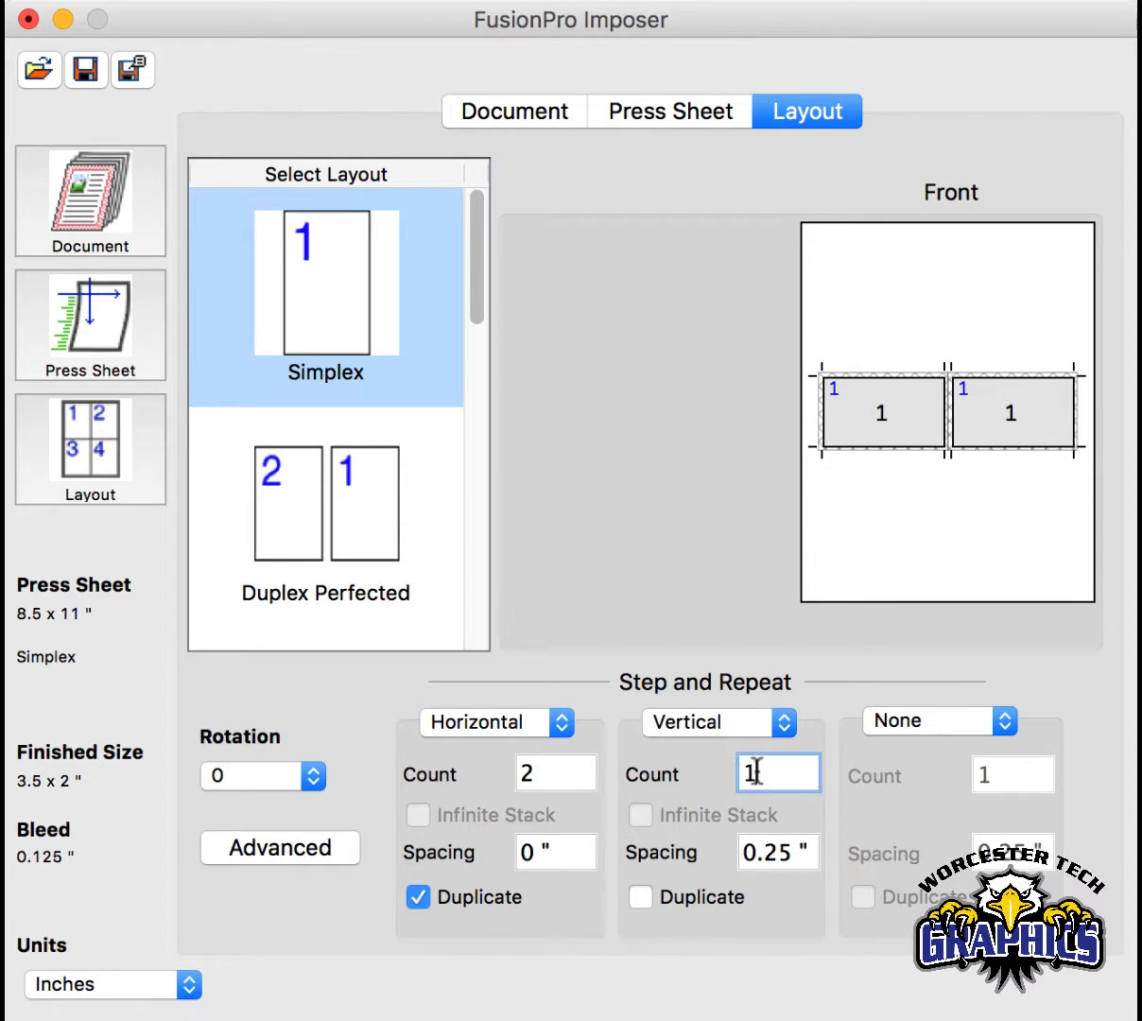
pyautogui.write('5')
pyautogui.press('Tab')
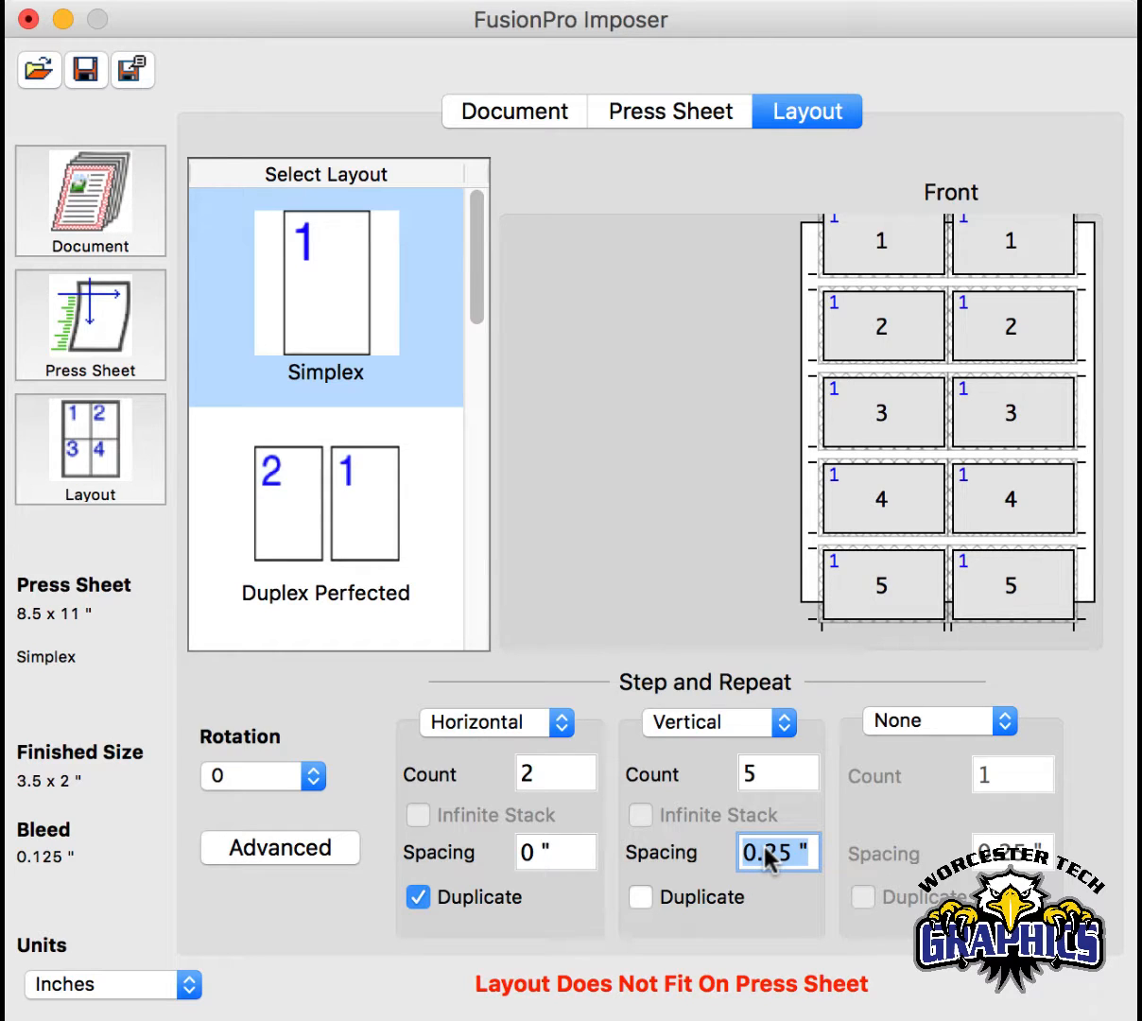
pyautogui.write('0')
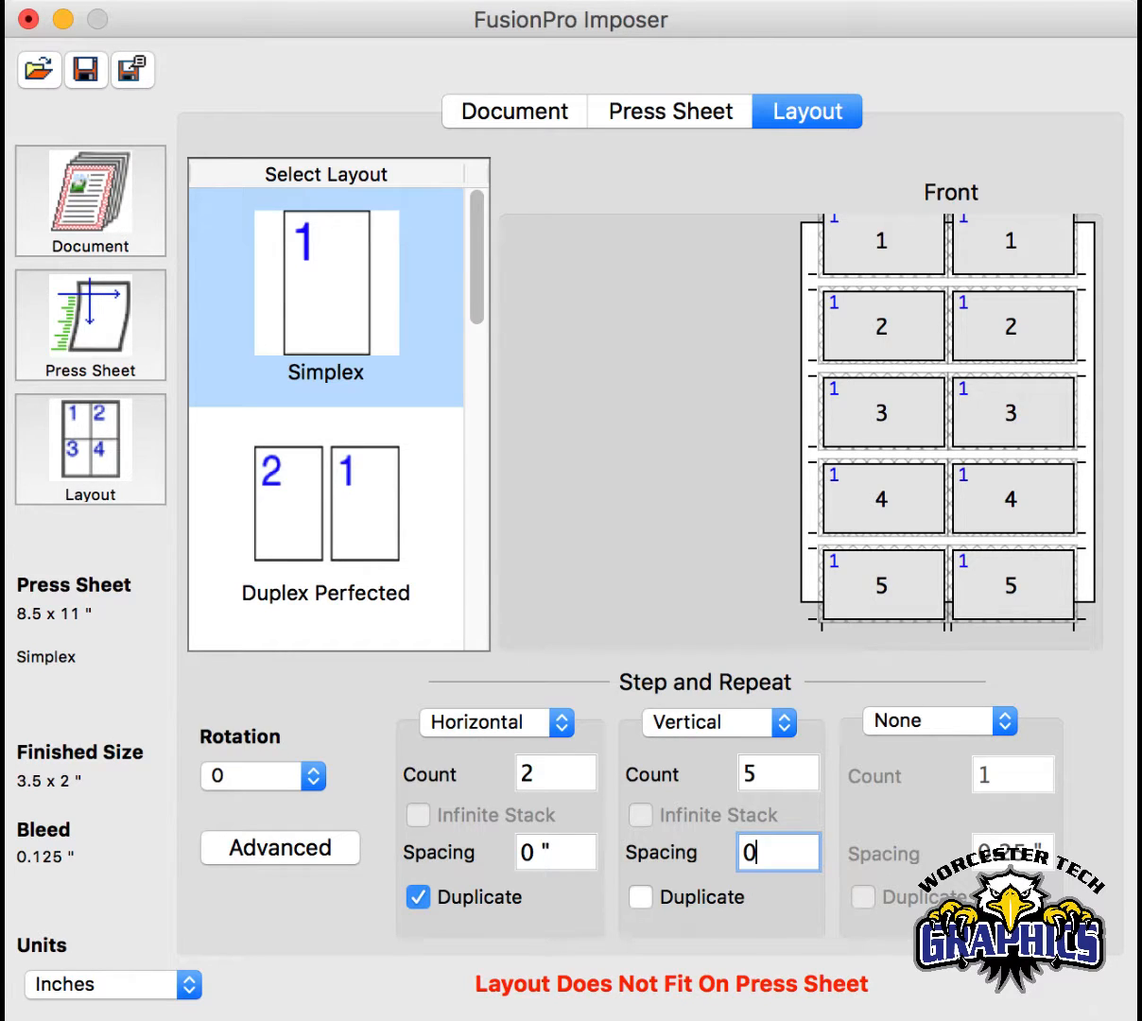
pyautogui.press('Return')
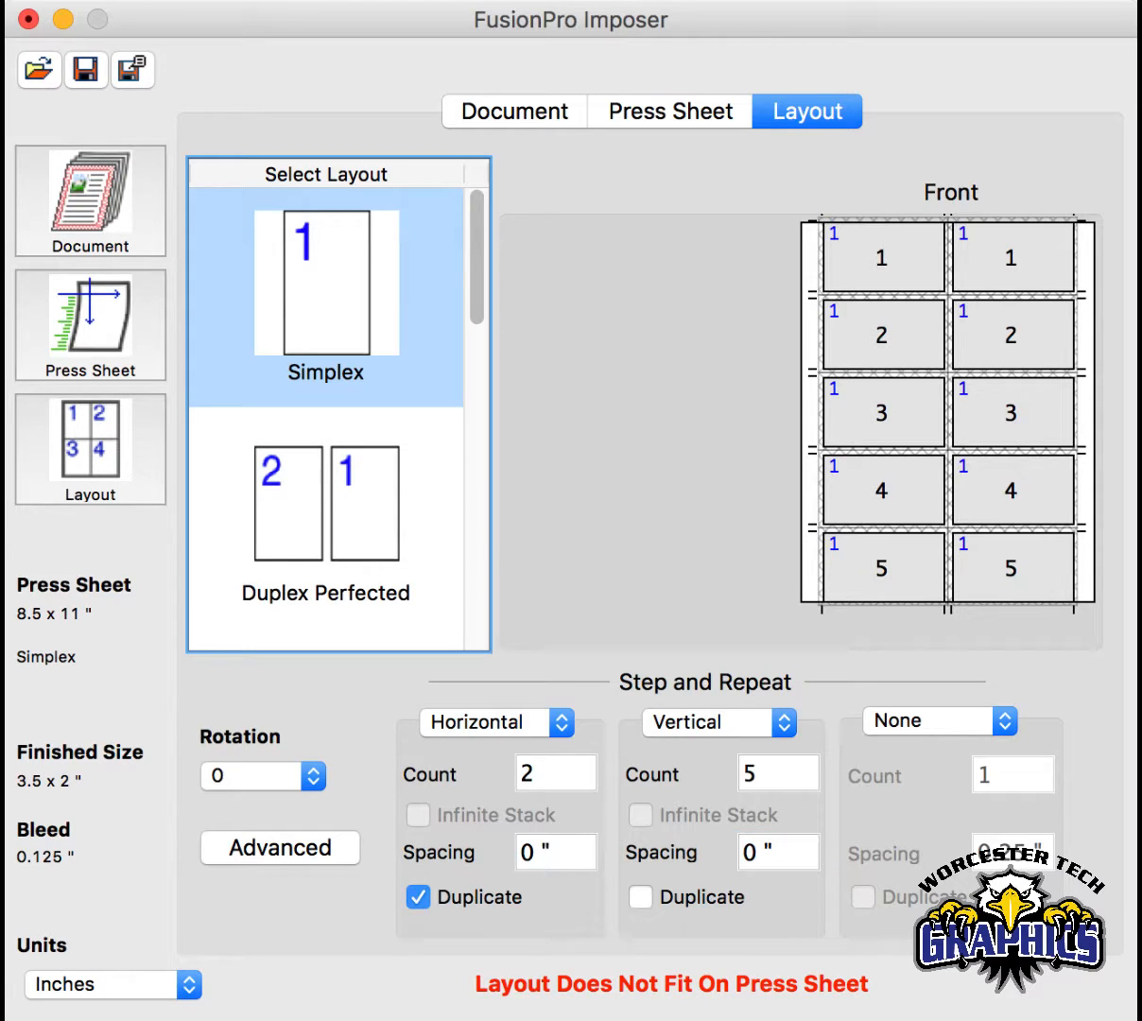
# - Reduce the vertical repeat's count to 4 and enable Duplicate for it
pyautogui.click(774, 781)
pyautogui.press('BackSpace')
pyautogui.write('4')
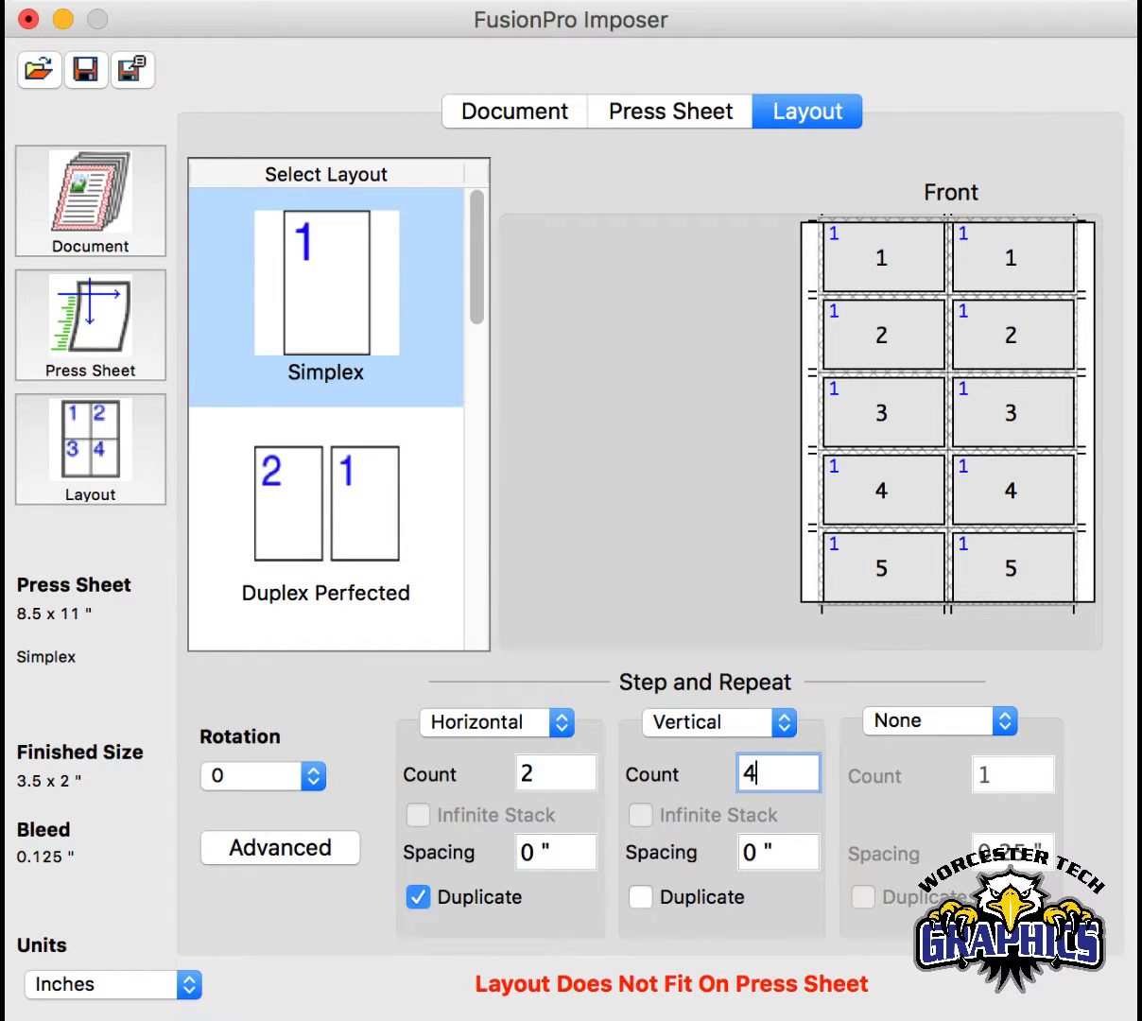
pyautogui.press('Tab')
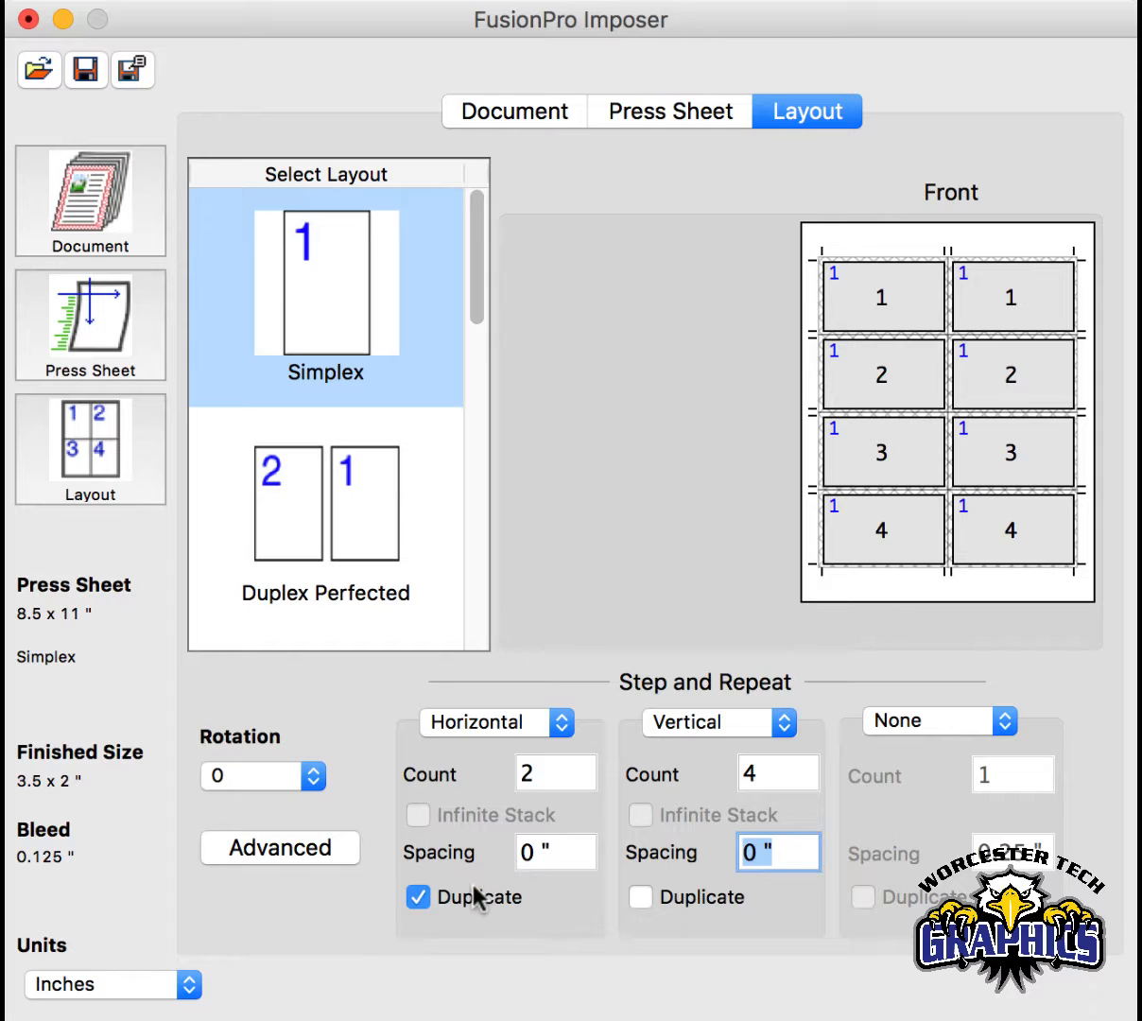
pyautogui.click(641, 896)
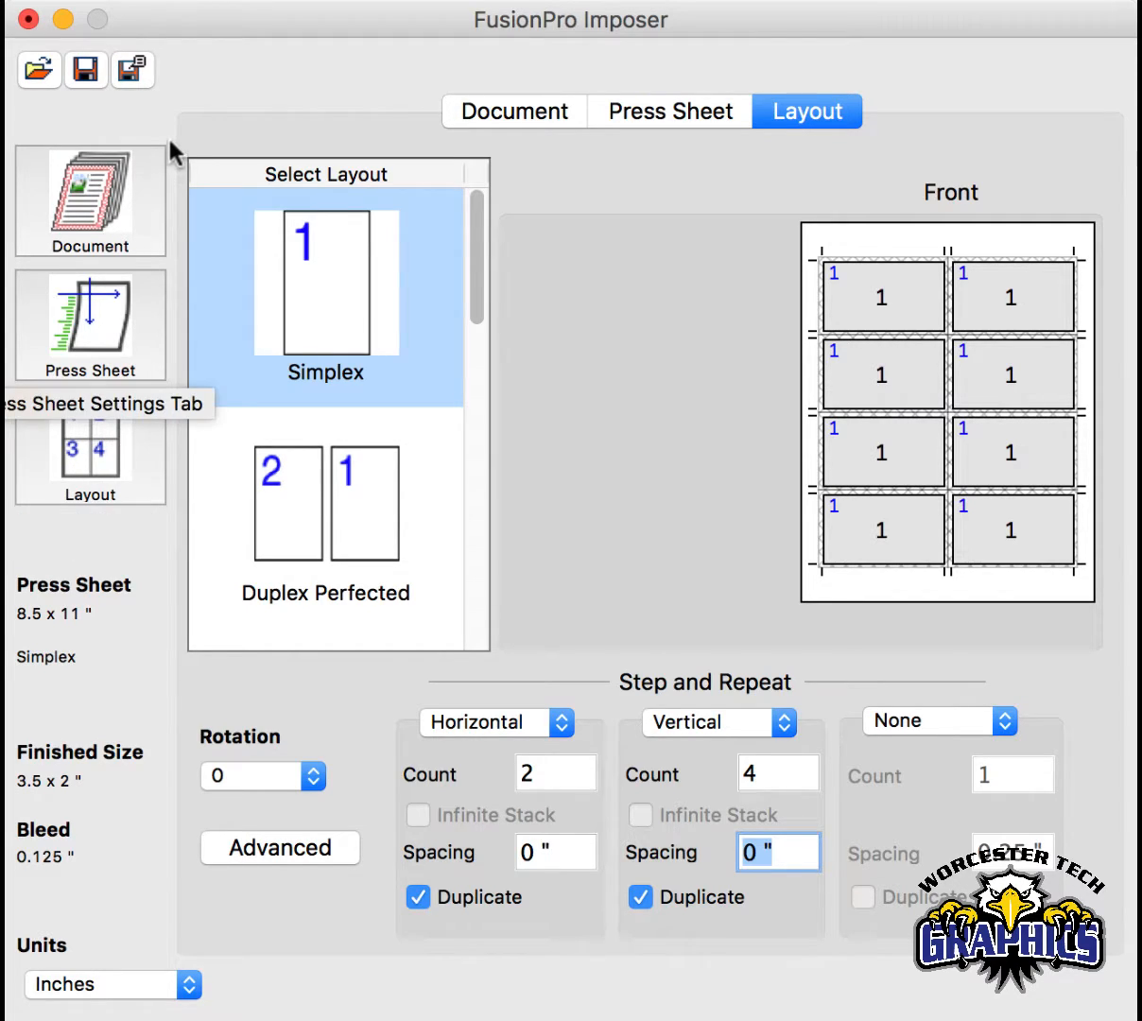
# - Save the imposition layout as 8up Bcard_with Bleed.fpi in the Tutorial Graphics Bus. Card folder
pyautogui.click(130, 72)
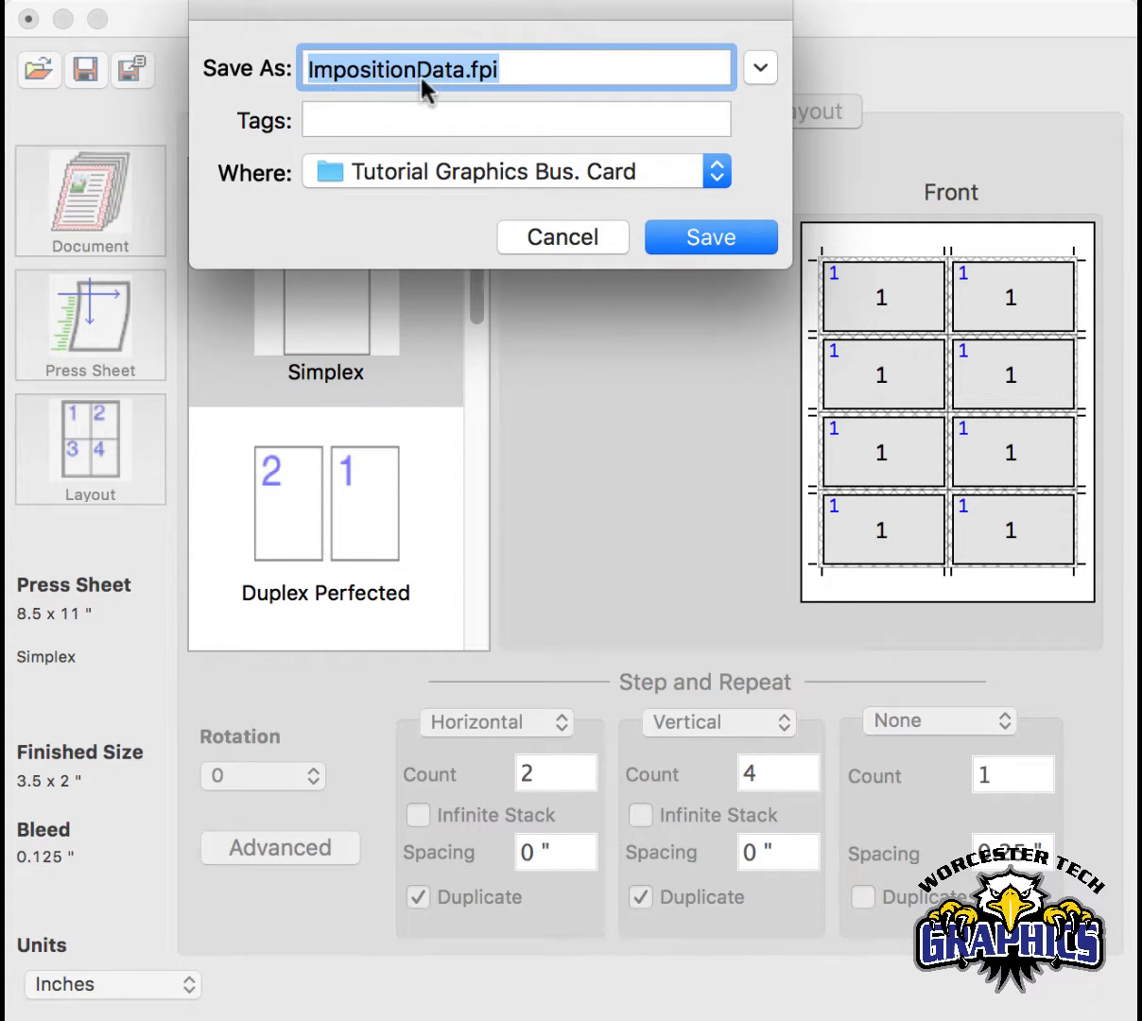
pyautogui.click(428, 70)
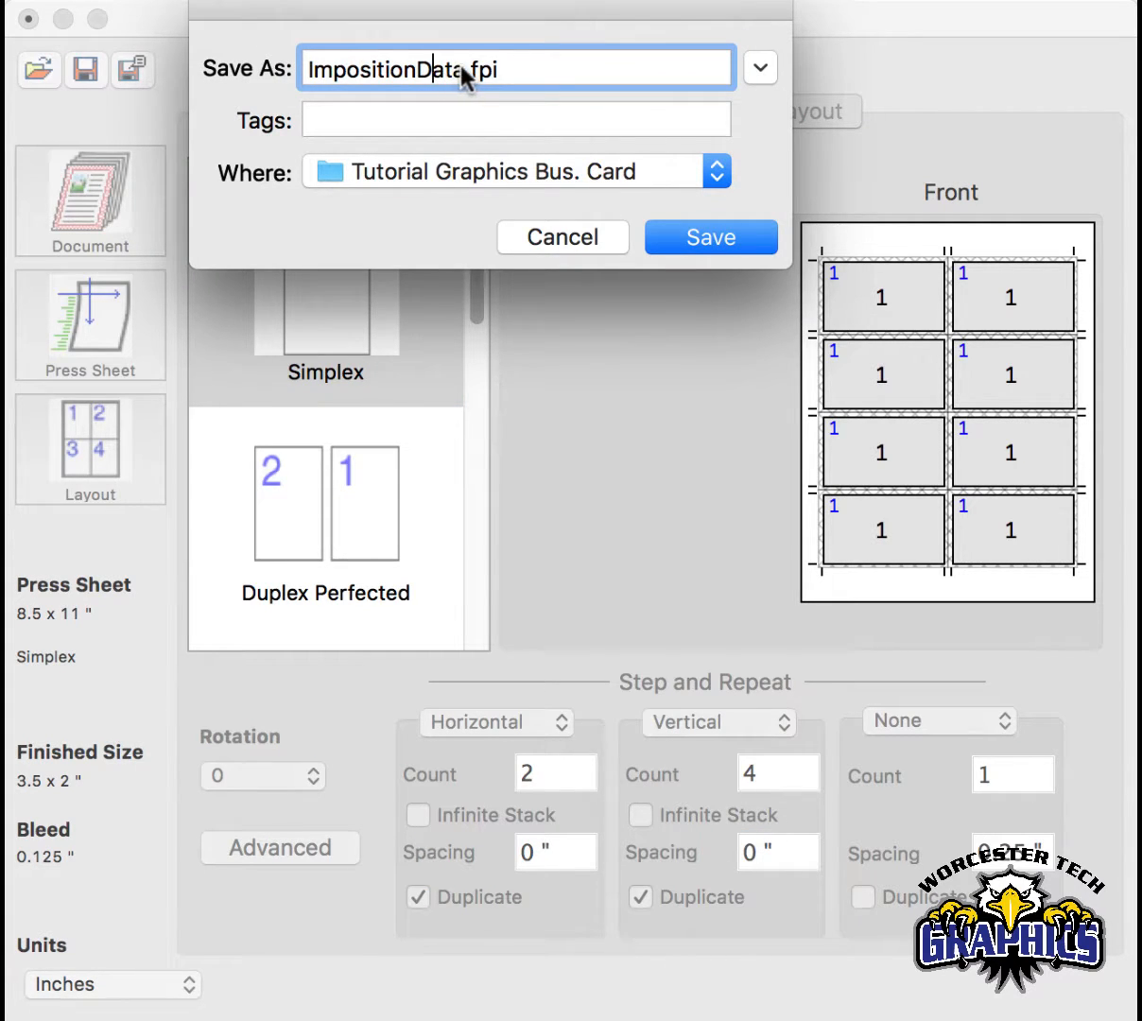
pyautogui.moveTo(465, 71); pyautogui.dragTo(267, 73)
pyautogui.write('8up ')
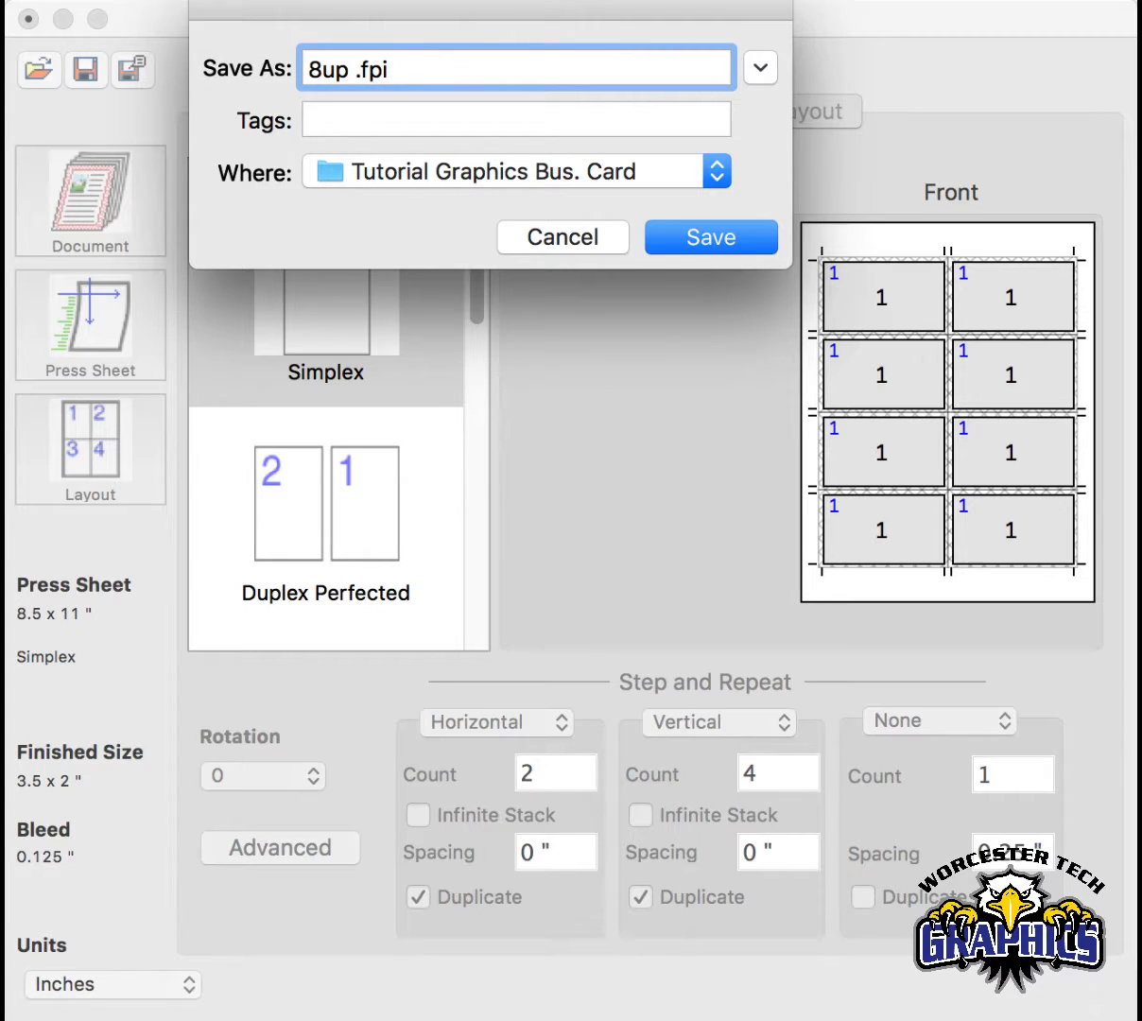
pyautogui.write('Bcard')
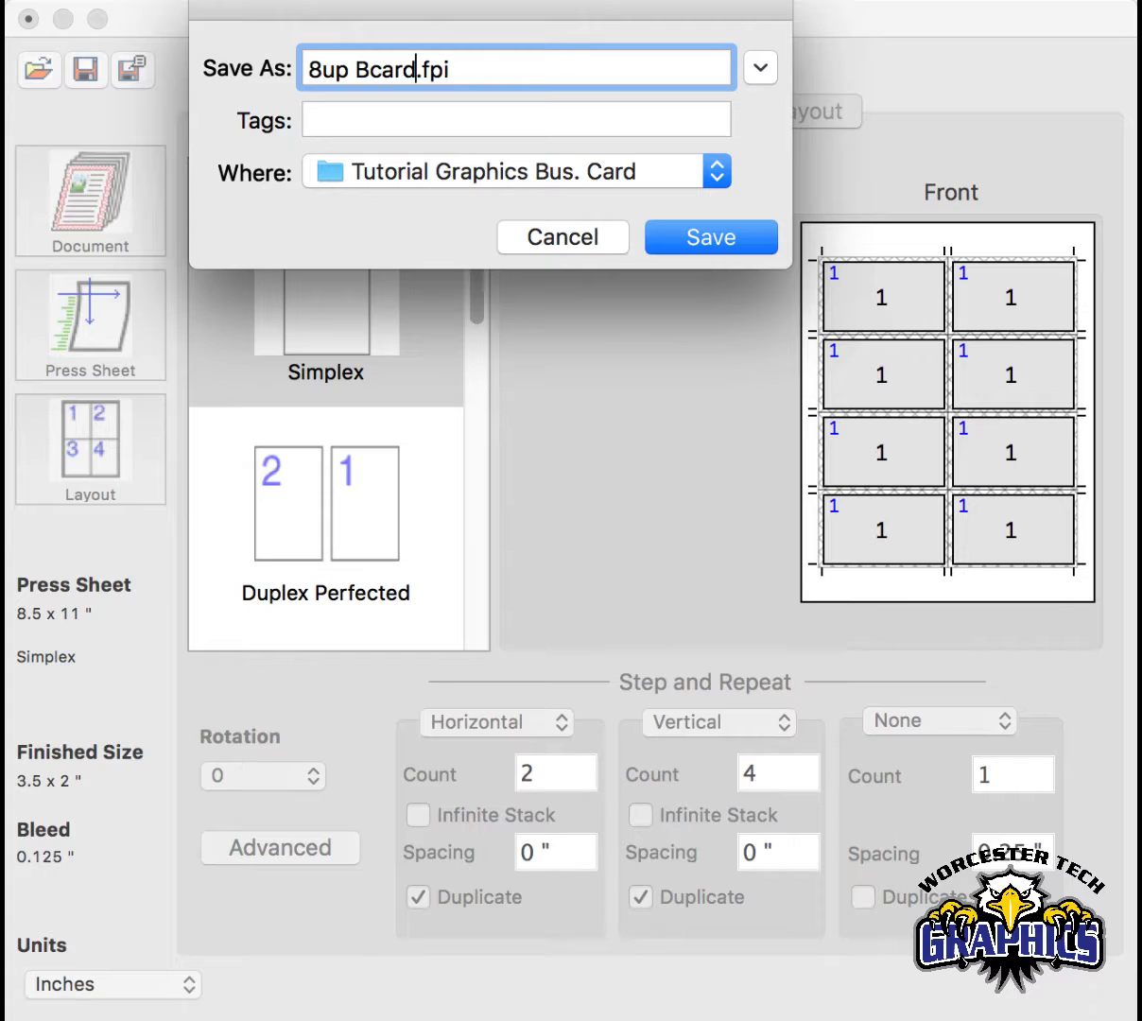
pyautogui.write('_with ')
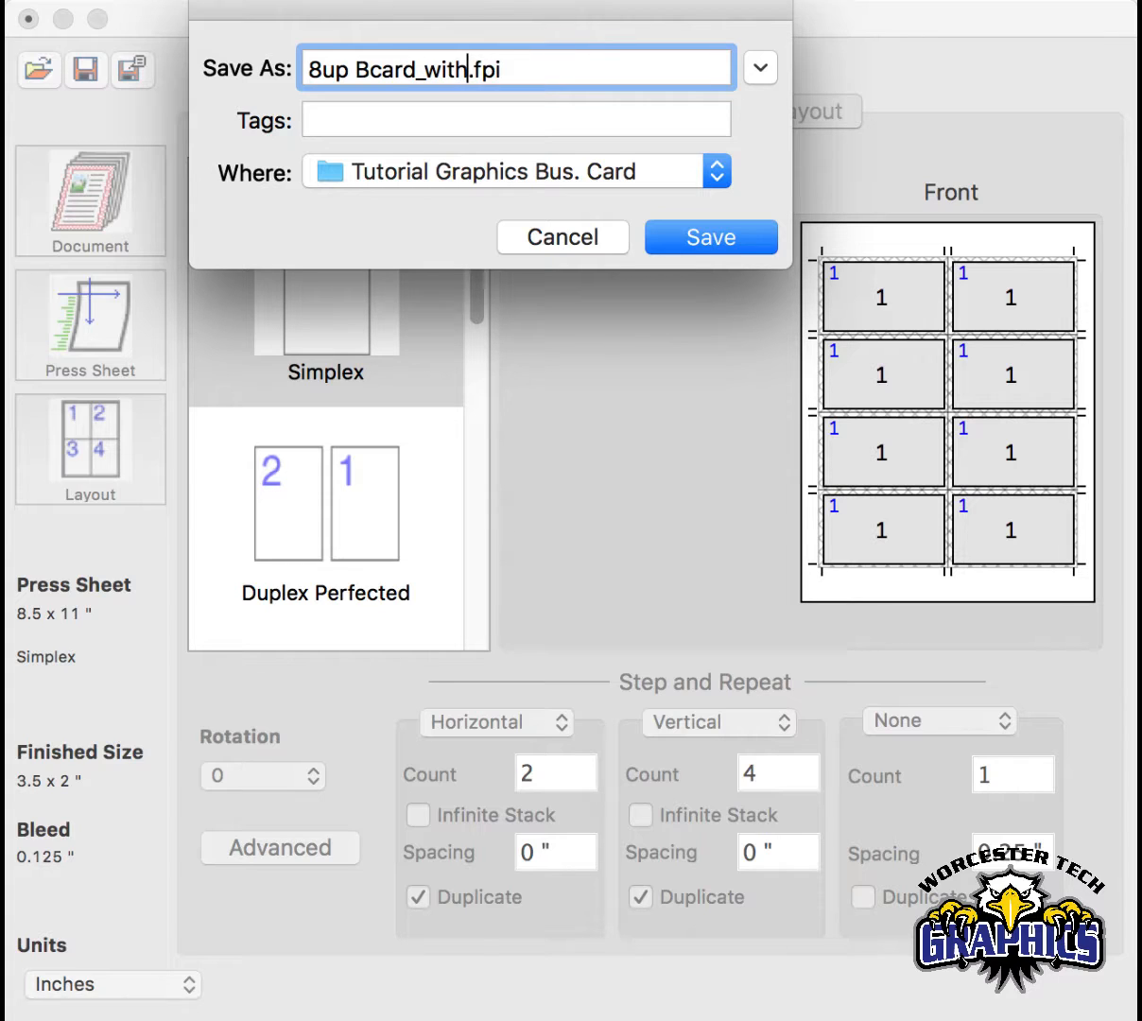
pyautogui.write('Bleed')
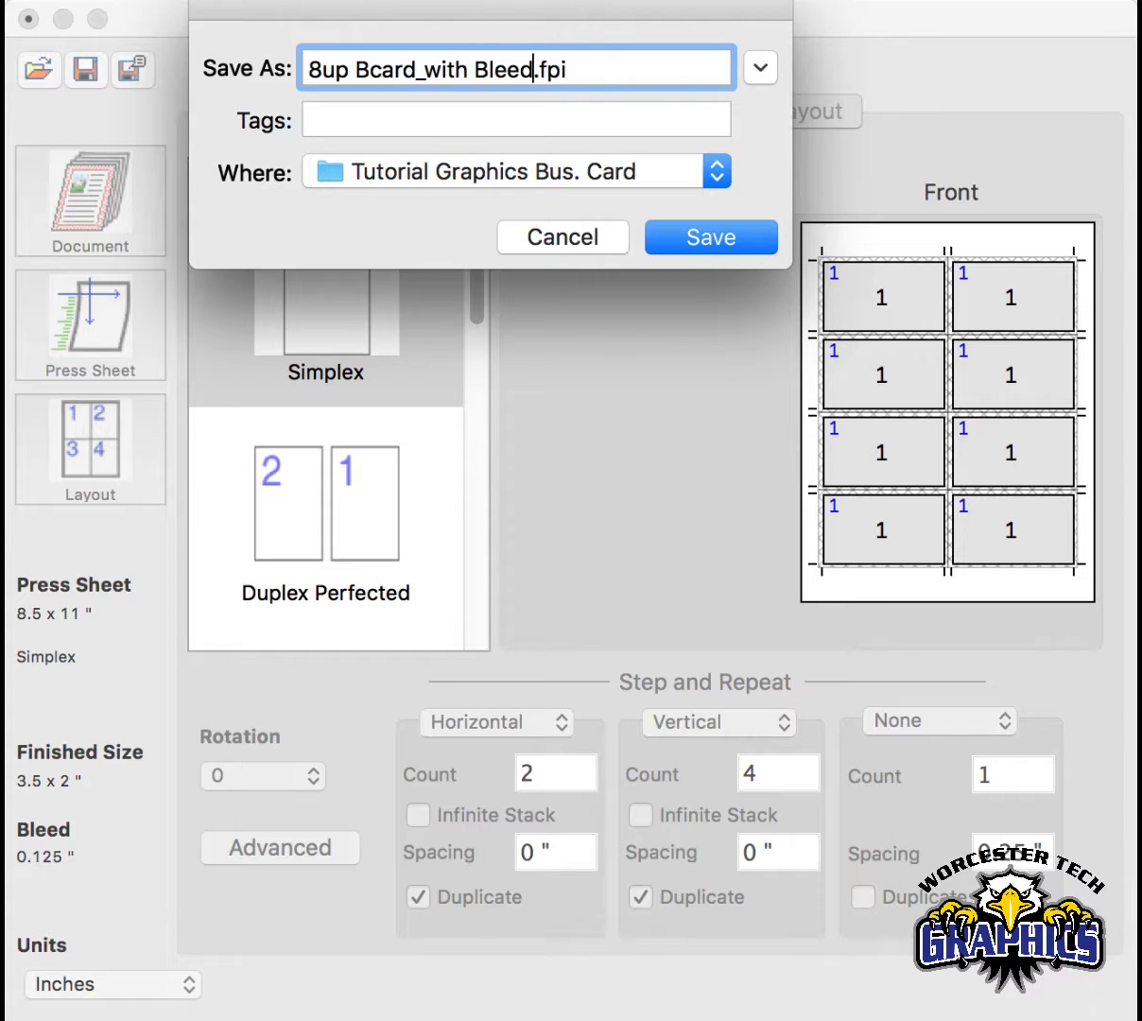
pyautogui.click(705, 244)
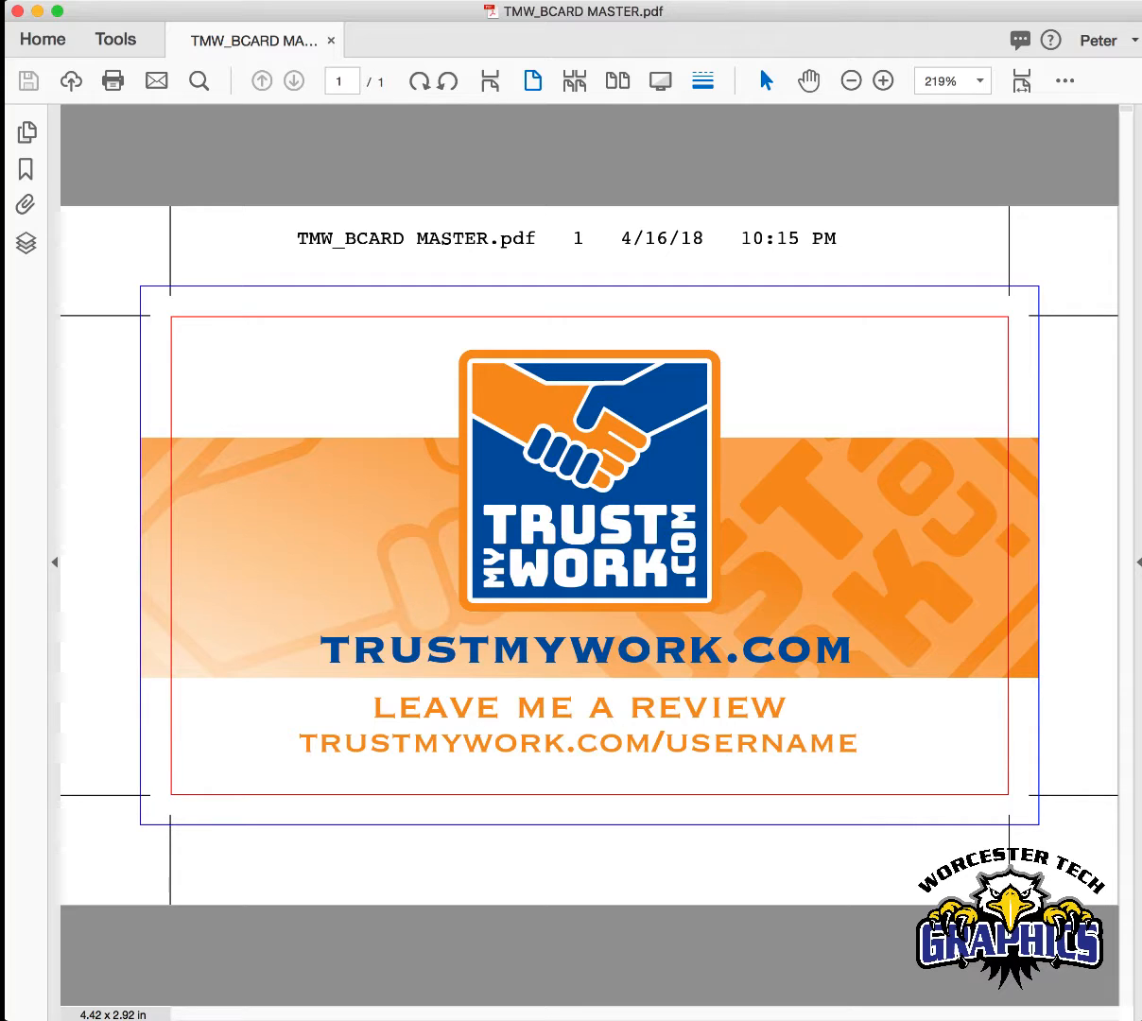
pyautogui.click(168, 0)
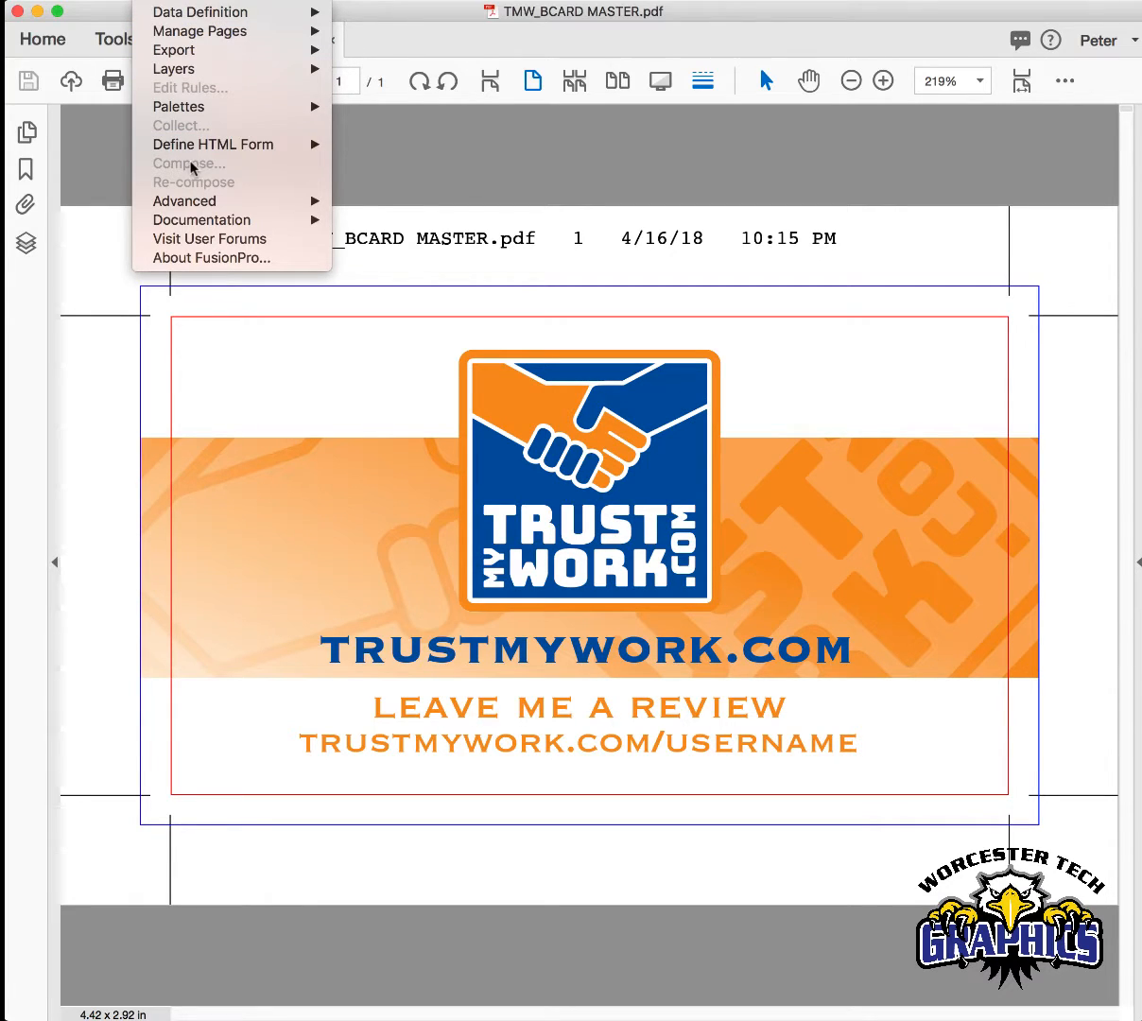
pyautogui.click(166, 1)
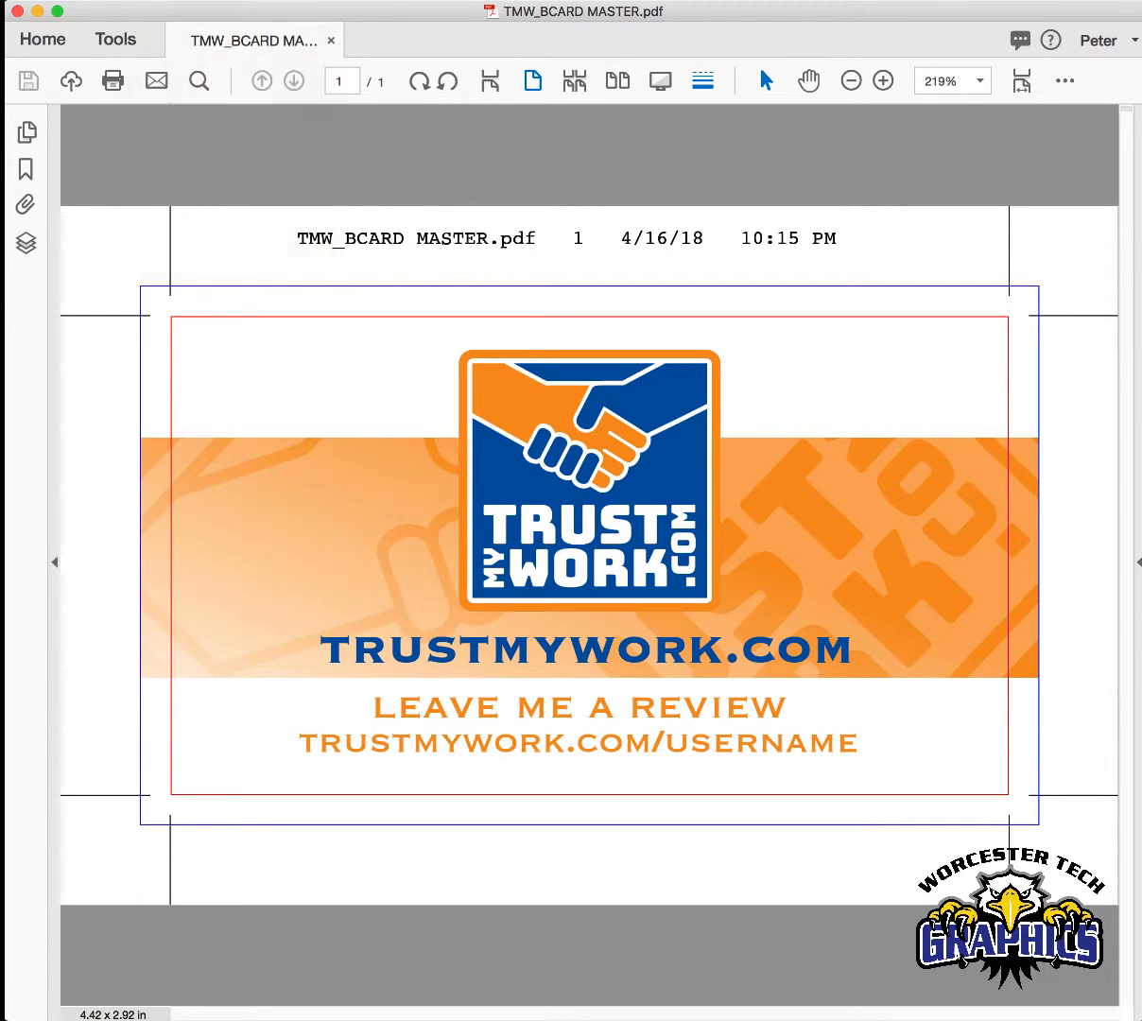
pyautogui.click(166, 1)
pyautogui.moveTo(167, 10)
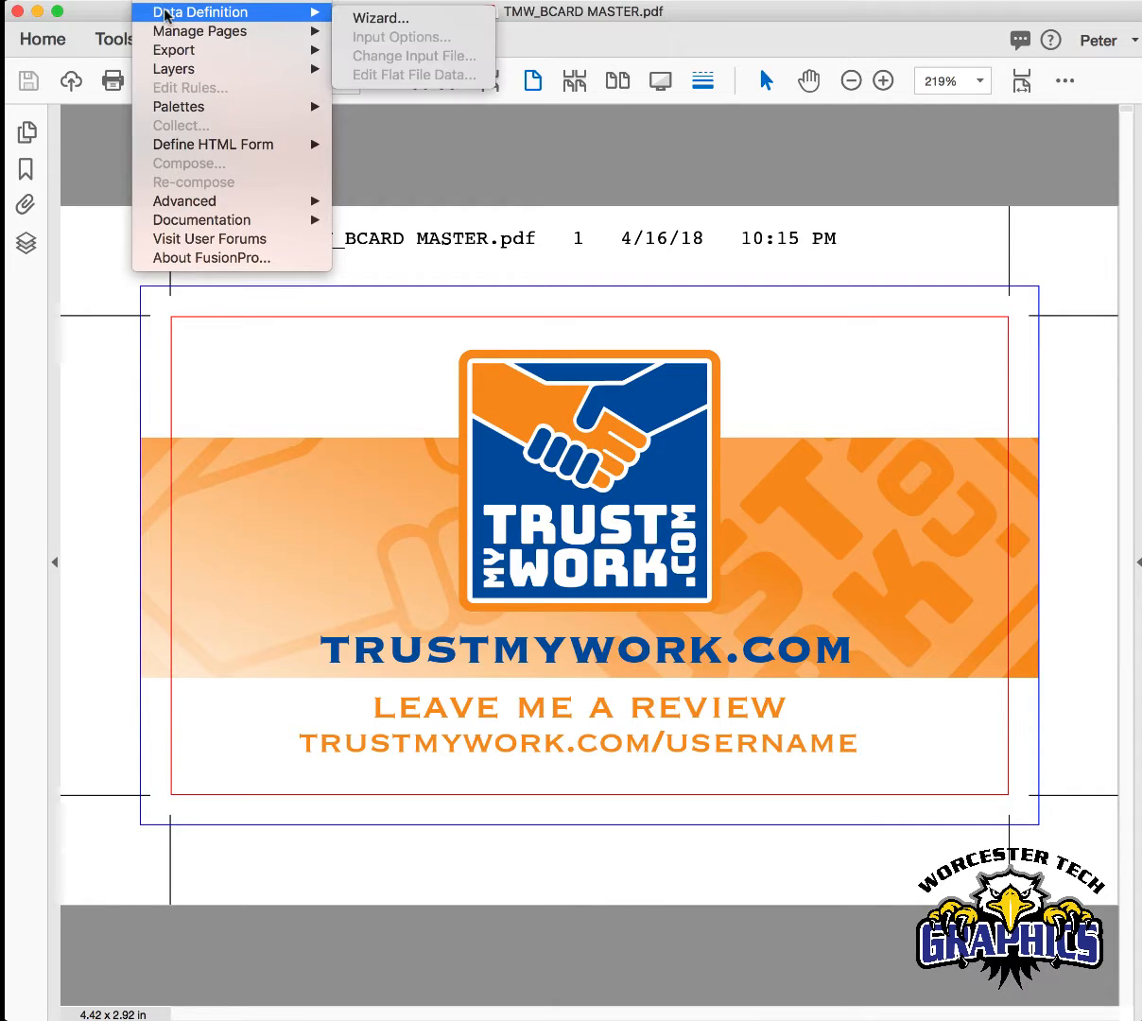
pyautogui.click(390, 22)
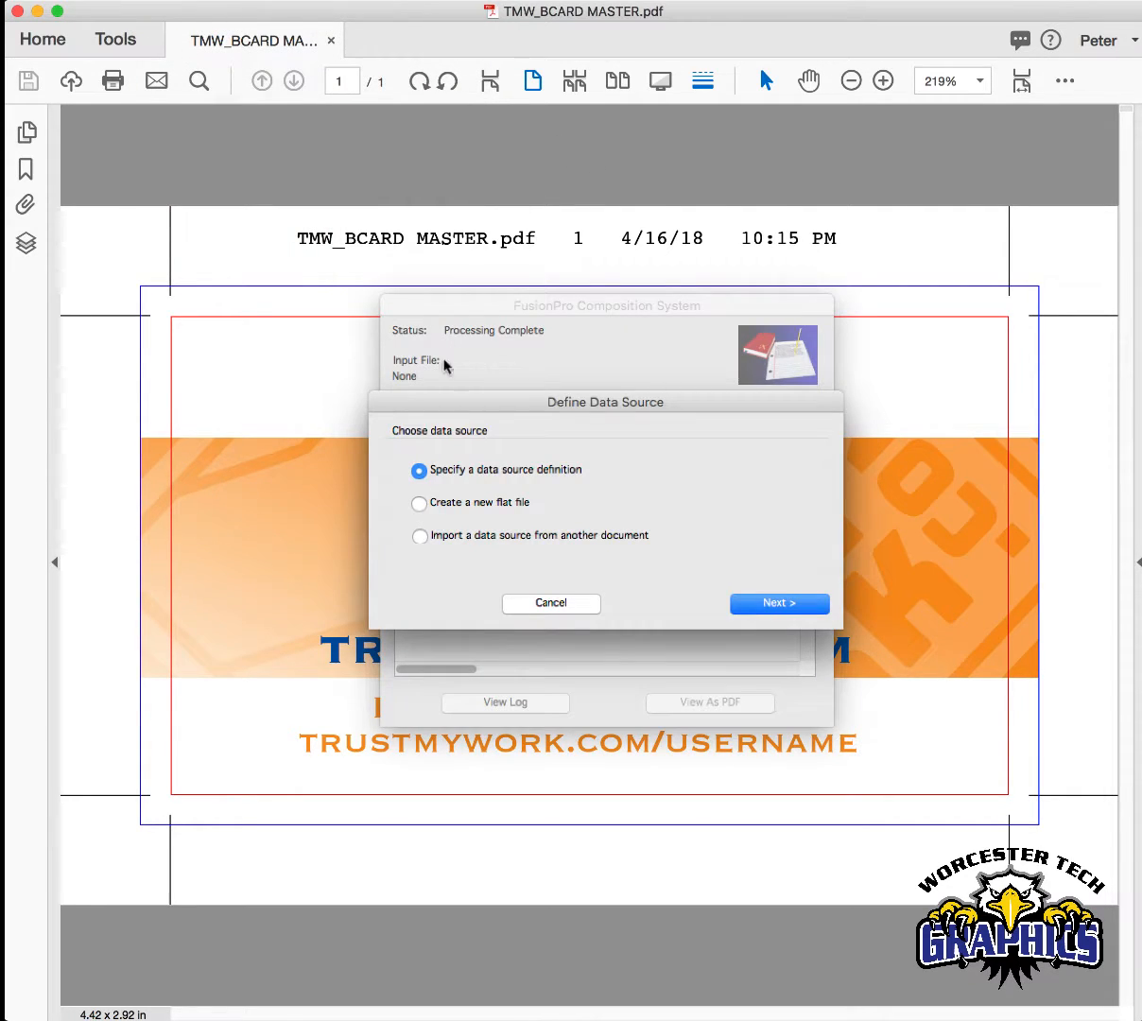
pyautogui.click(546, 603)
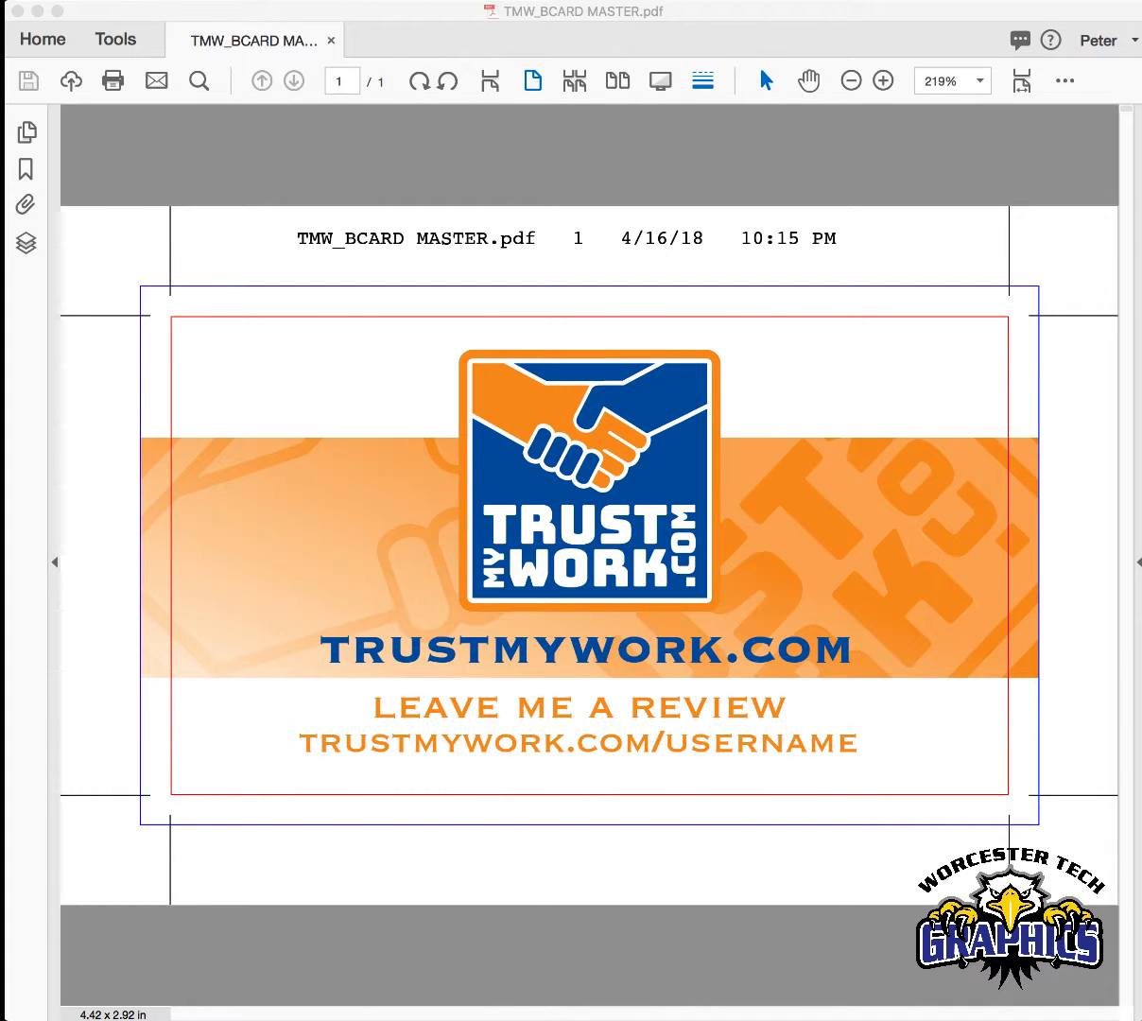
# - Specify a FusionPro data source definition with the format None for TMW_BCARD MASTER.pdf in Acrobat
pyautogui.click(159, 1)
pyautogui.moveTo(234, 12)
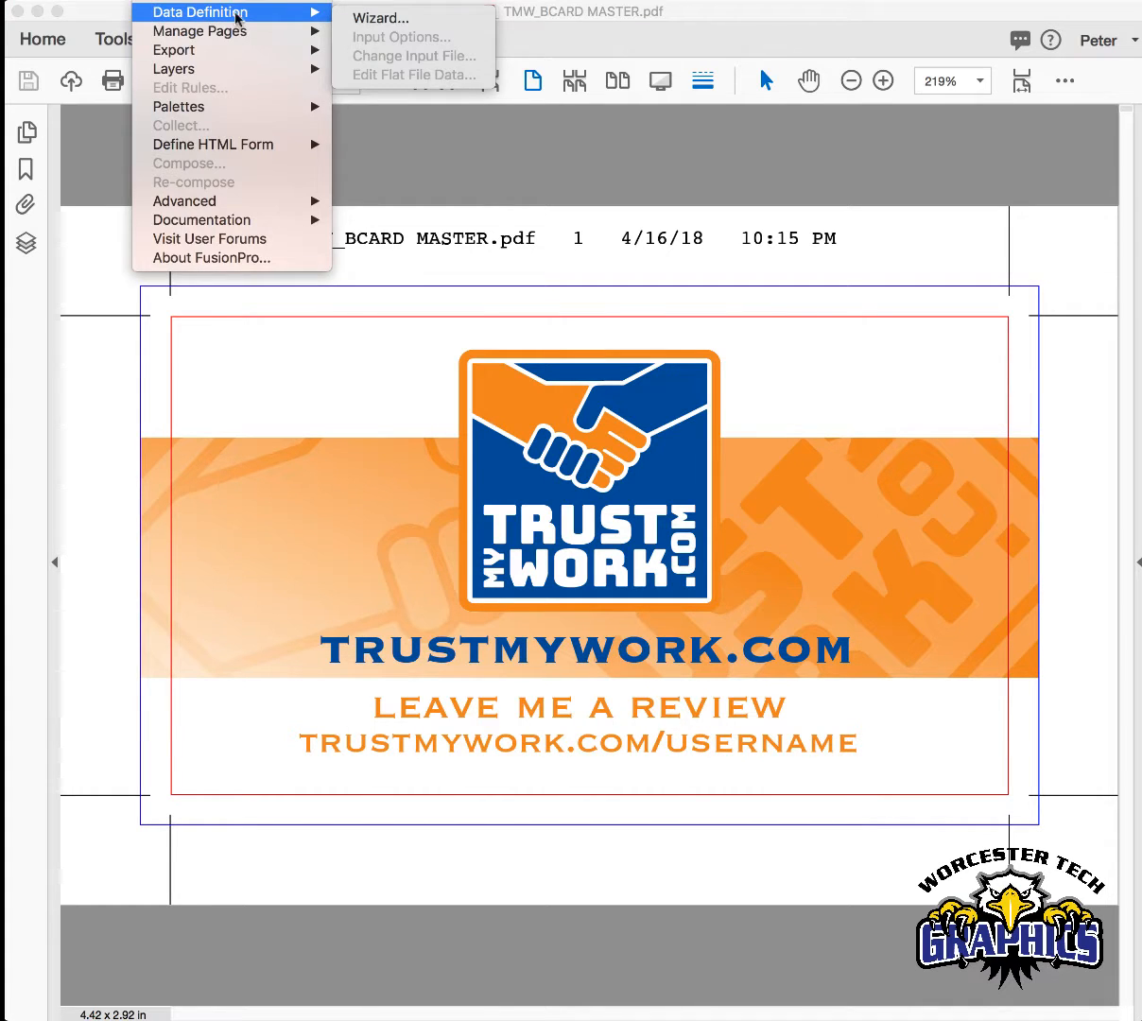
pyautogui.click(371, 21)
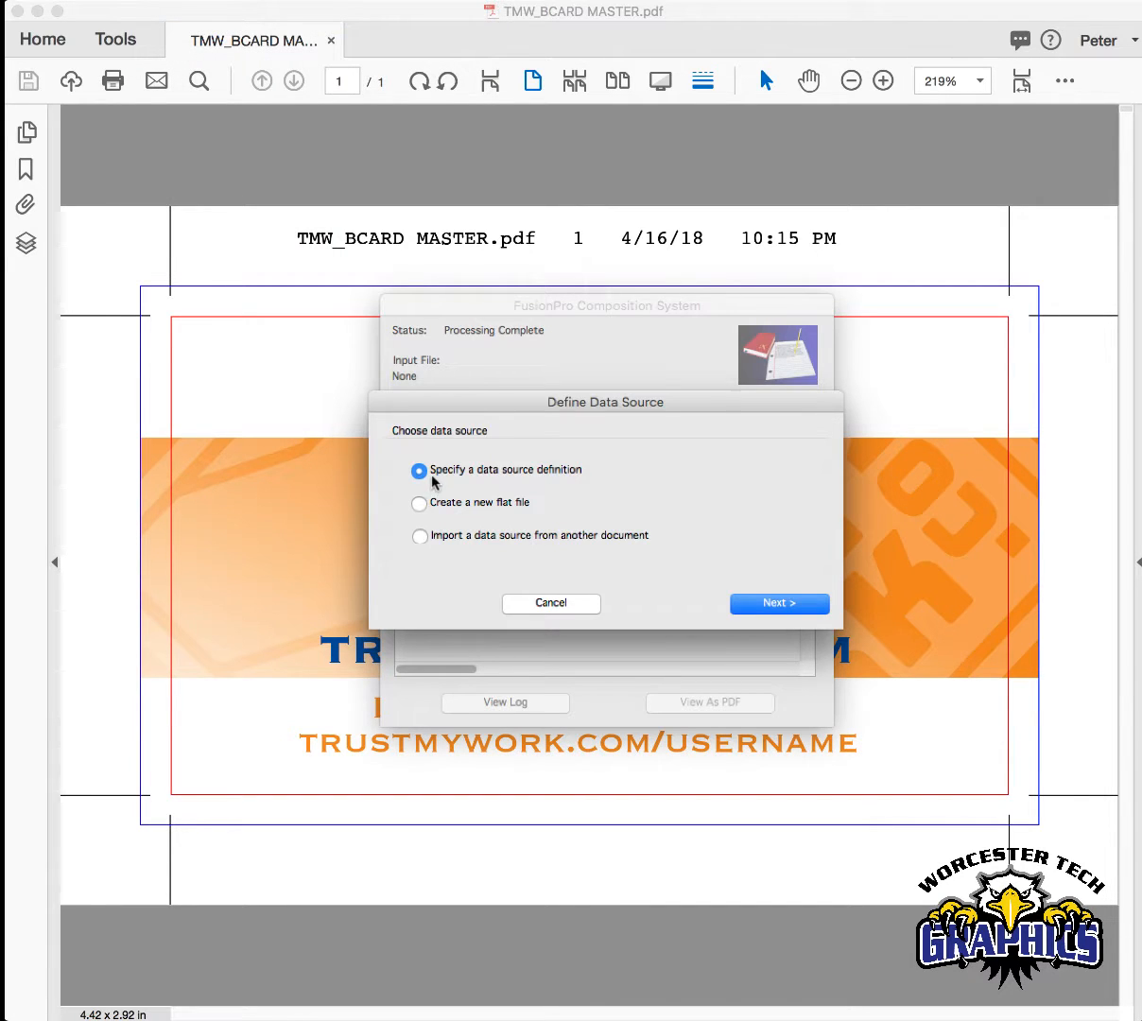
pyautogui.click(766, 604)
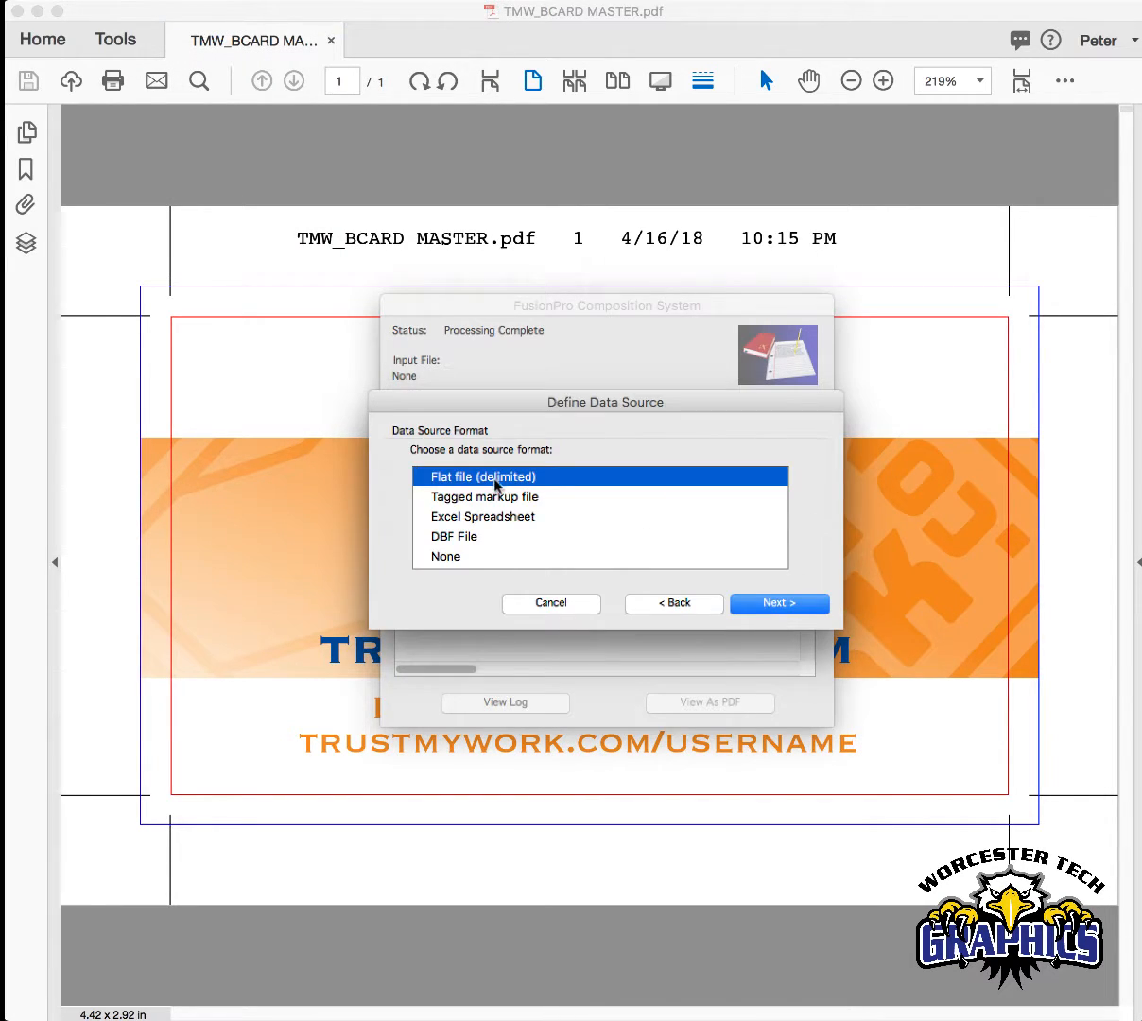
pyautogui.click(478, 558)
pyautogui.click(744, 604)
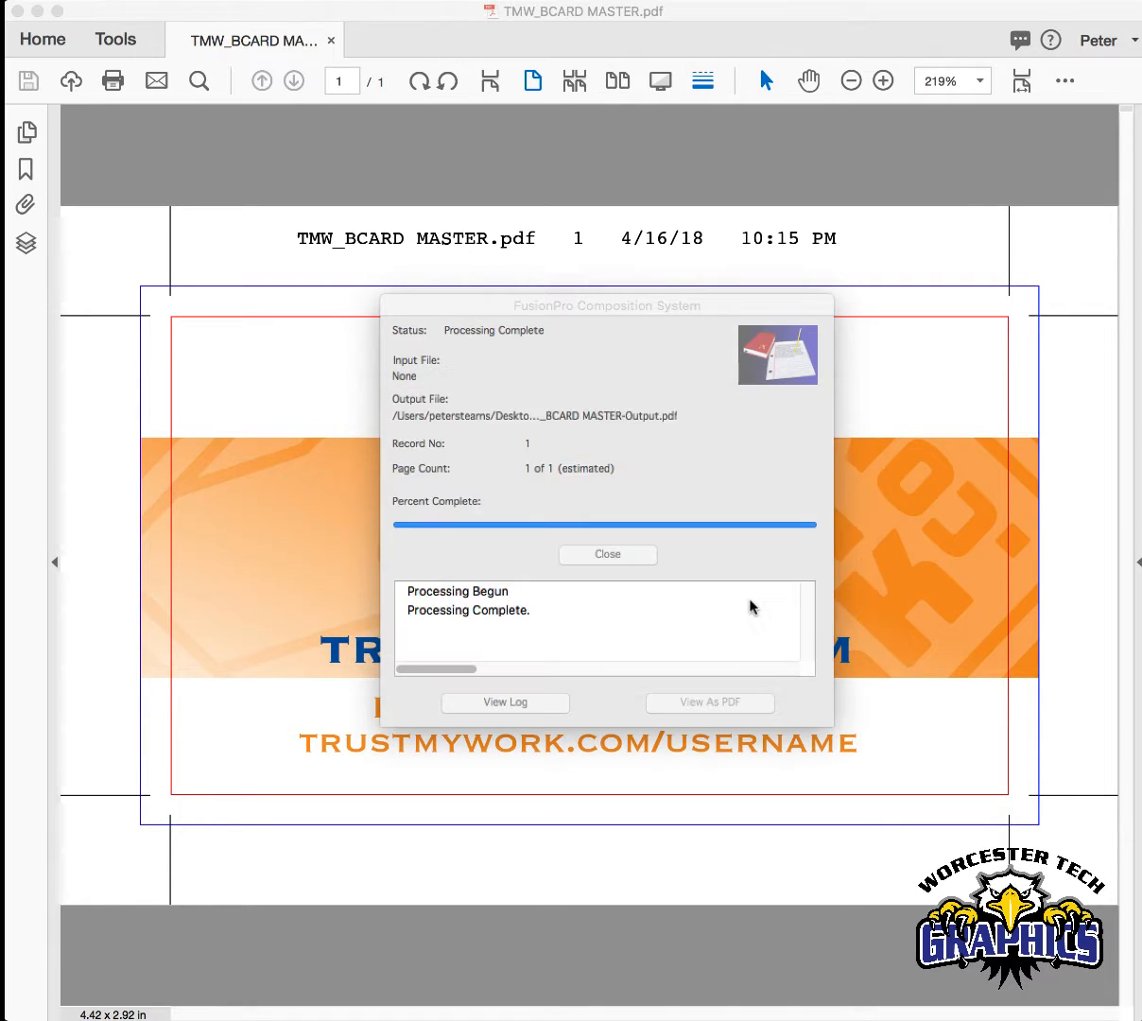
pyautogui.click(746, 603)
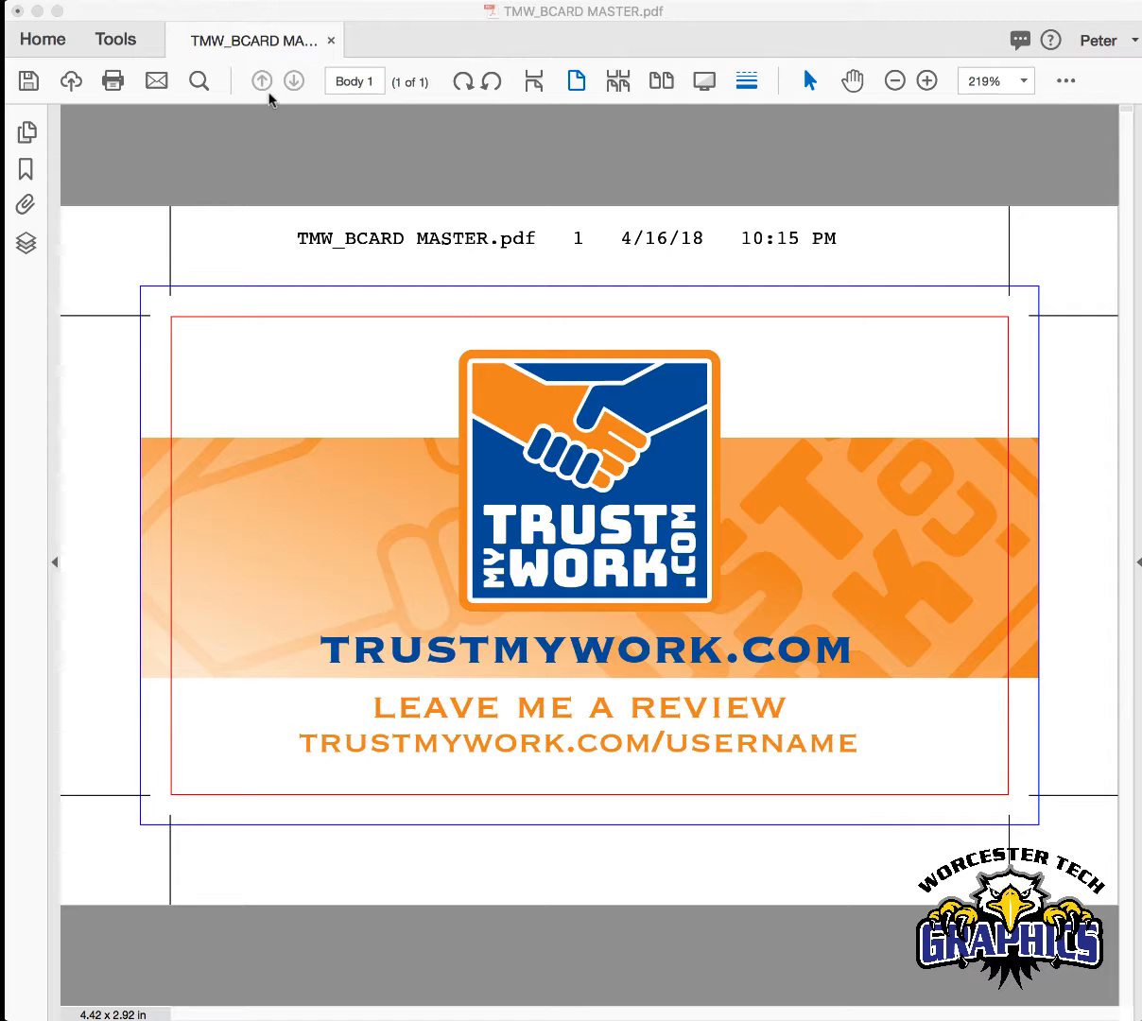
# - Enable the imposition definition in the composition settings, using 8up Bcard_with Bleed.fpi from the Tutorial Graphics Bus. Card folder
pyautogui.click(174, 1)
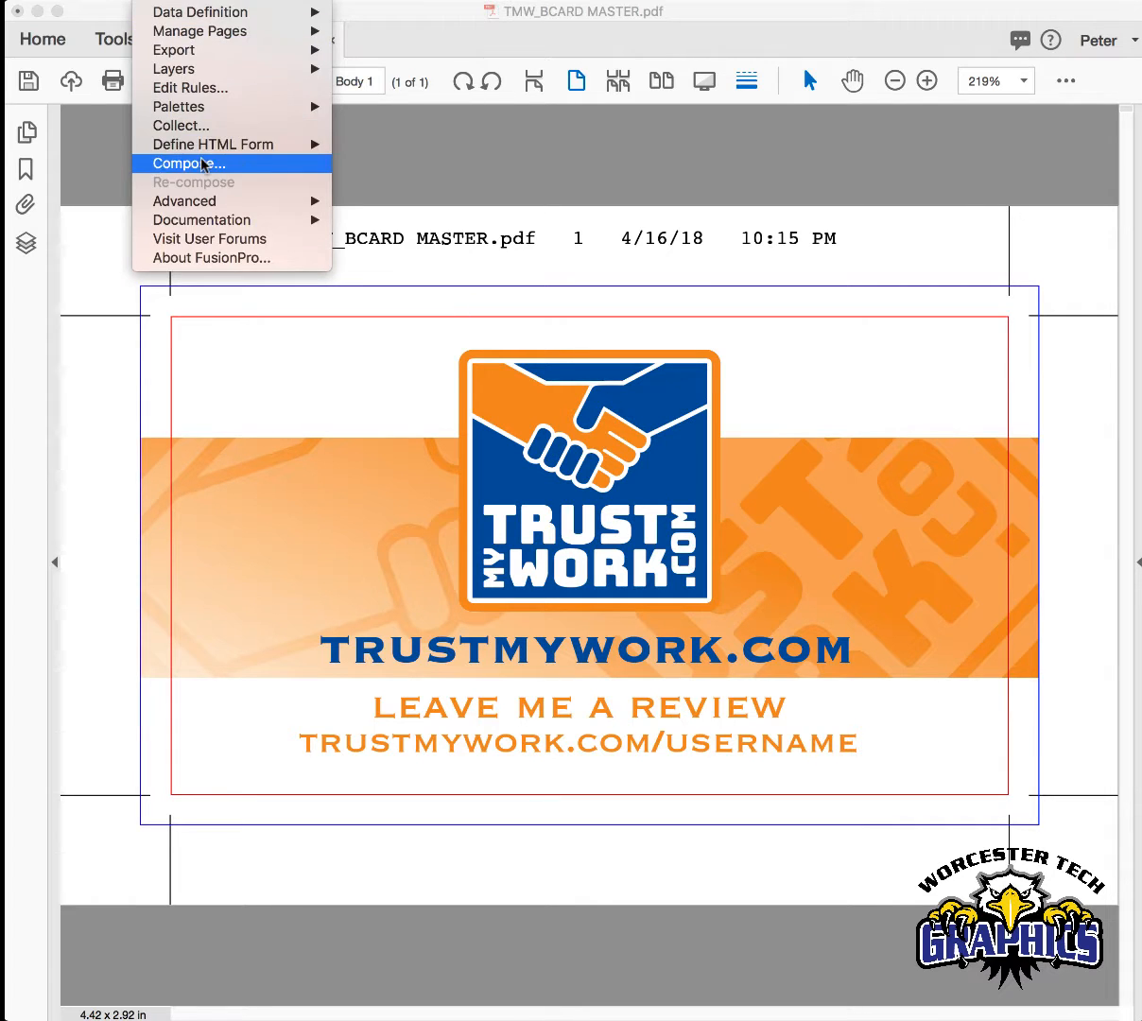
pyautogui.click(201, 164)
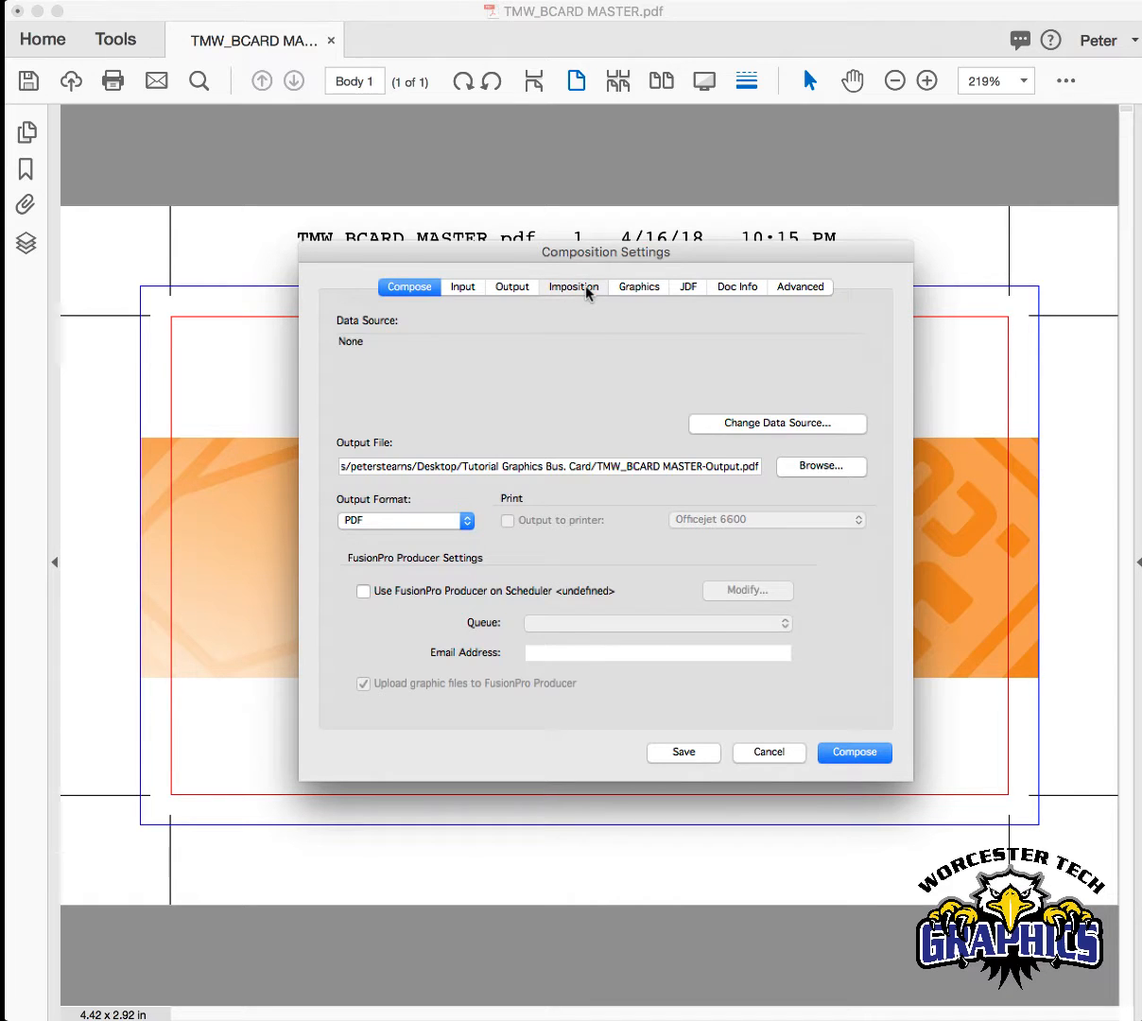
pyautogui.click(569, 293)
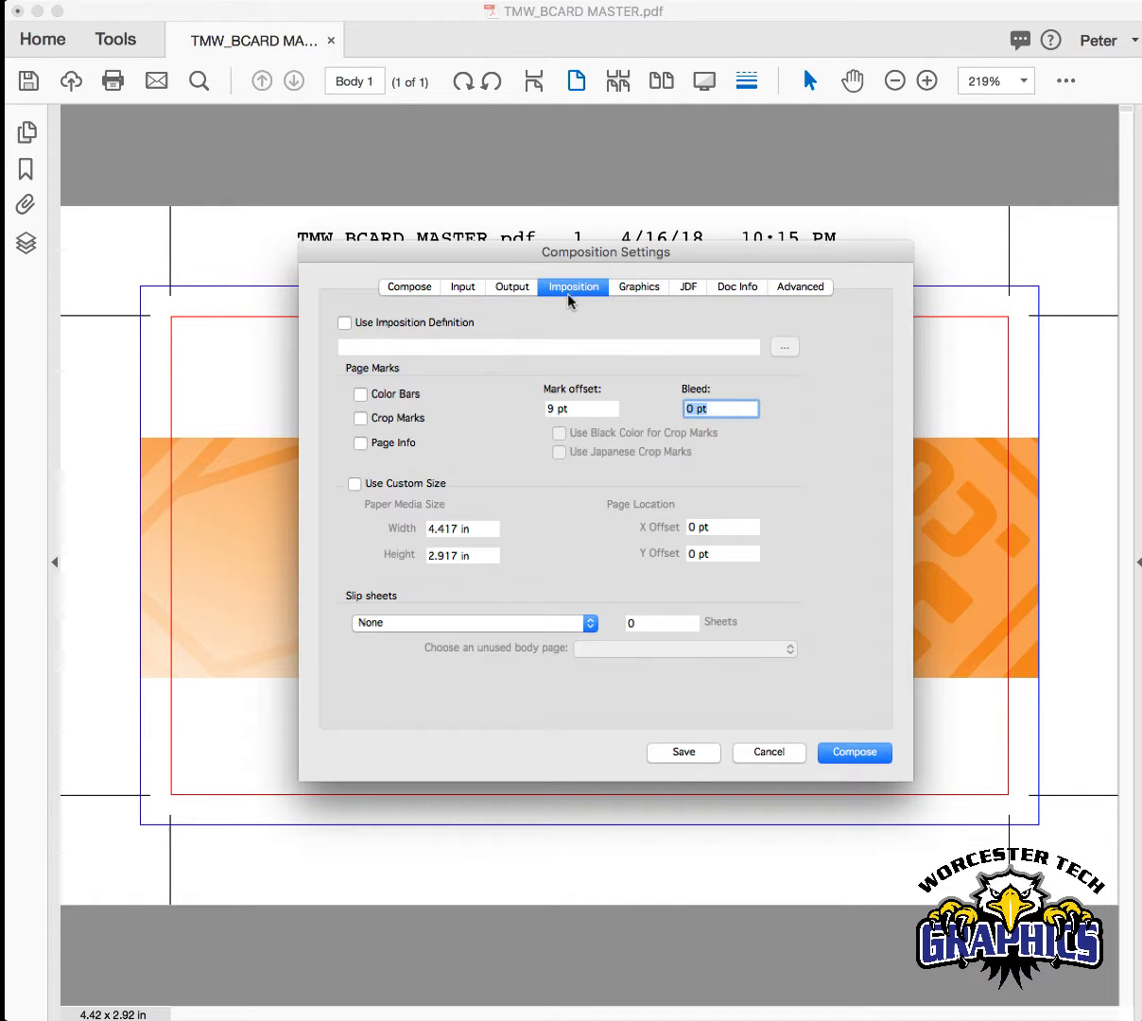
pyautogui.click(346, 324)
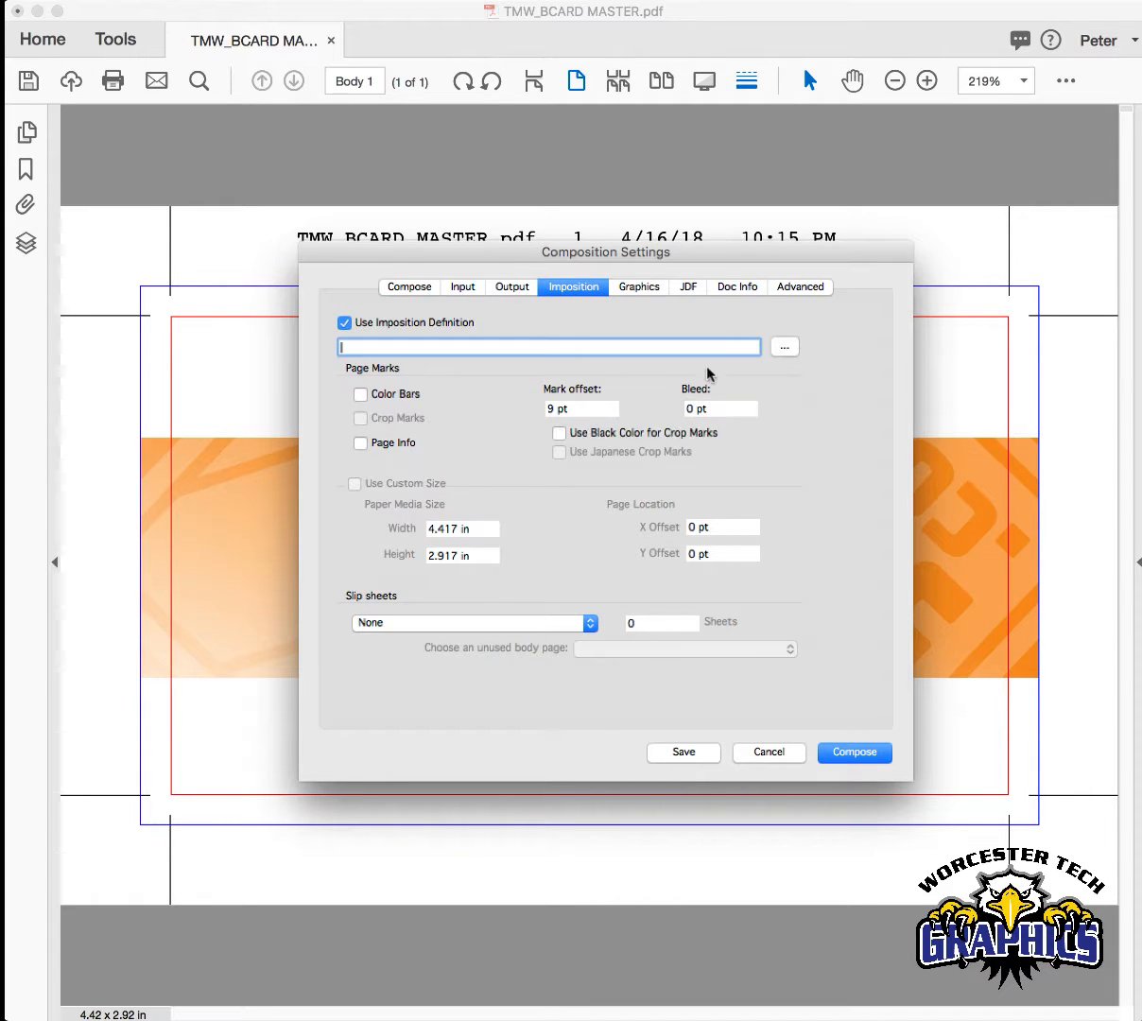
pyautogui.click(783, 349)
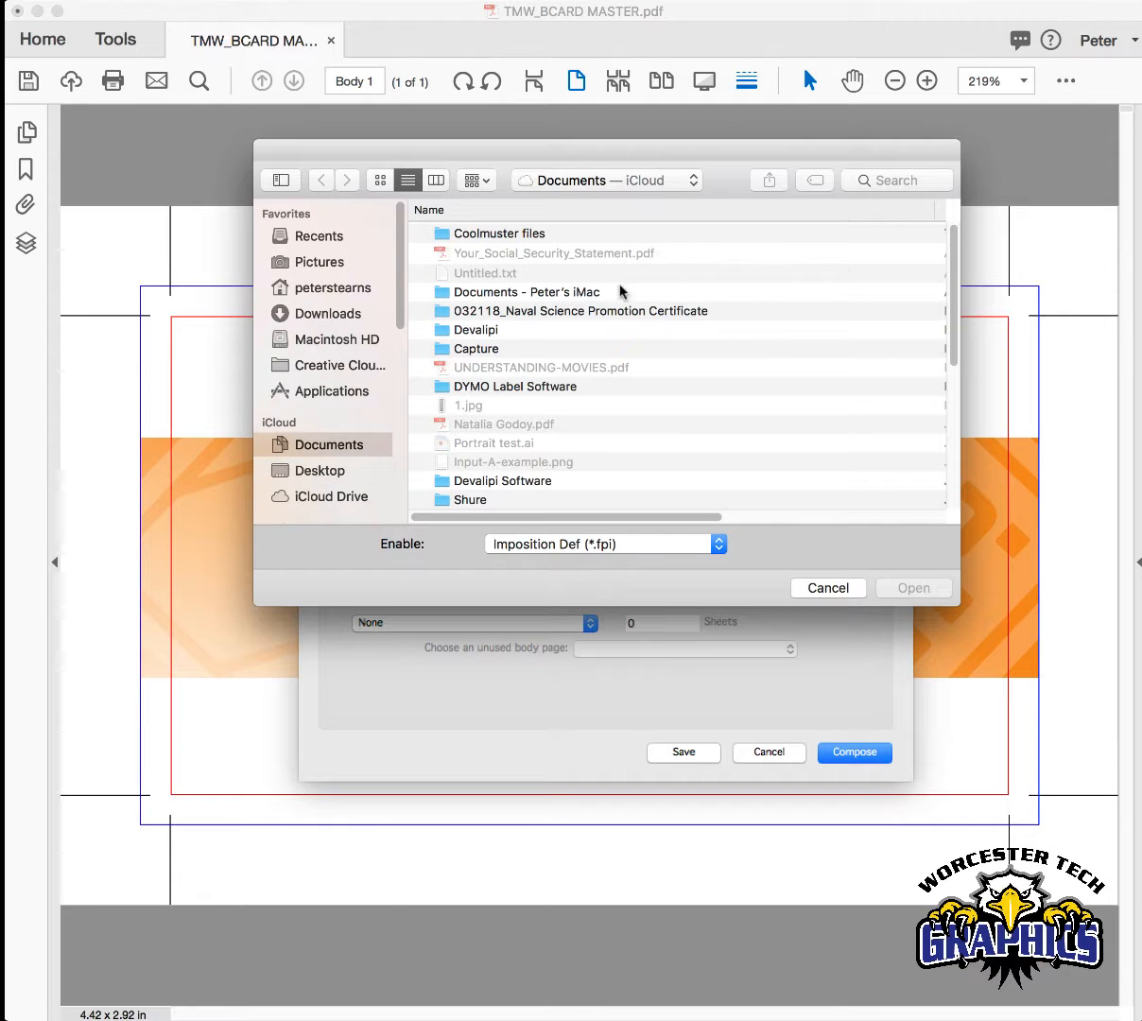
pyautogui.click(583, 186)
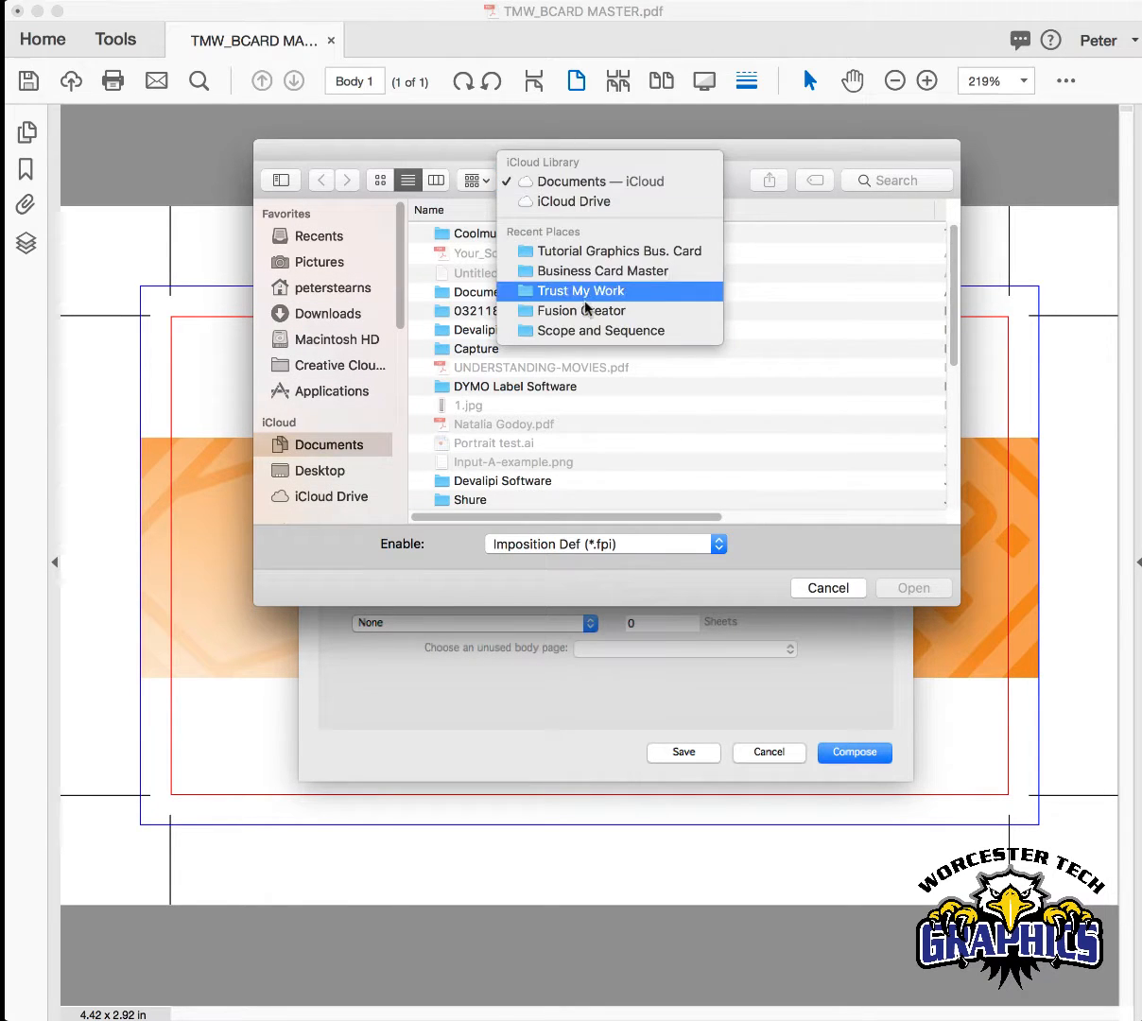
pyautogui.click(586, 251)
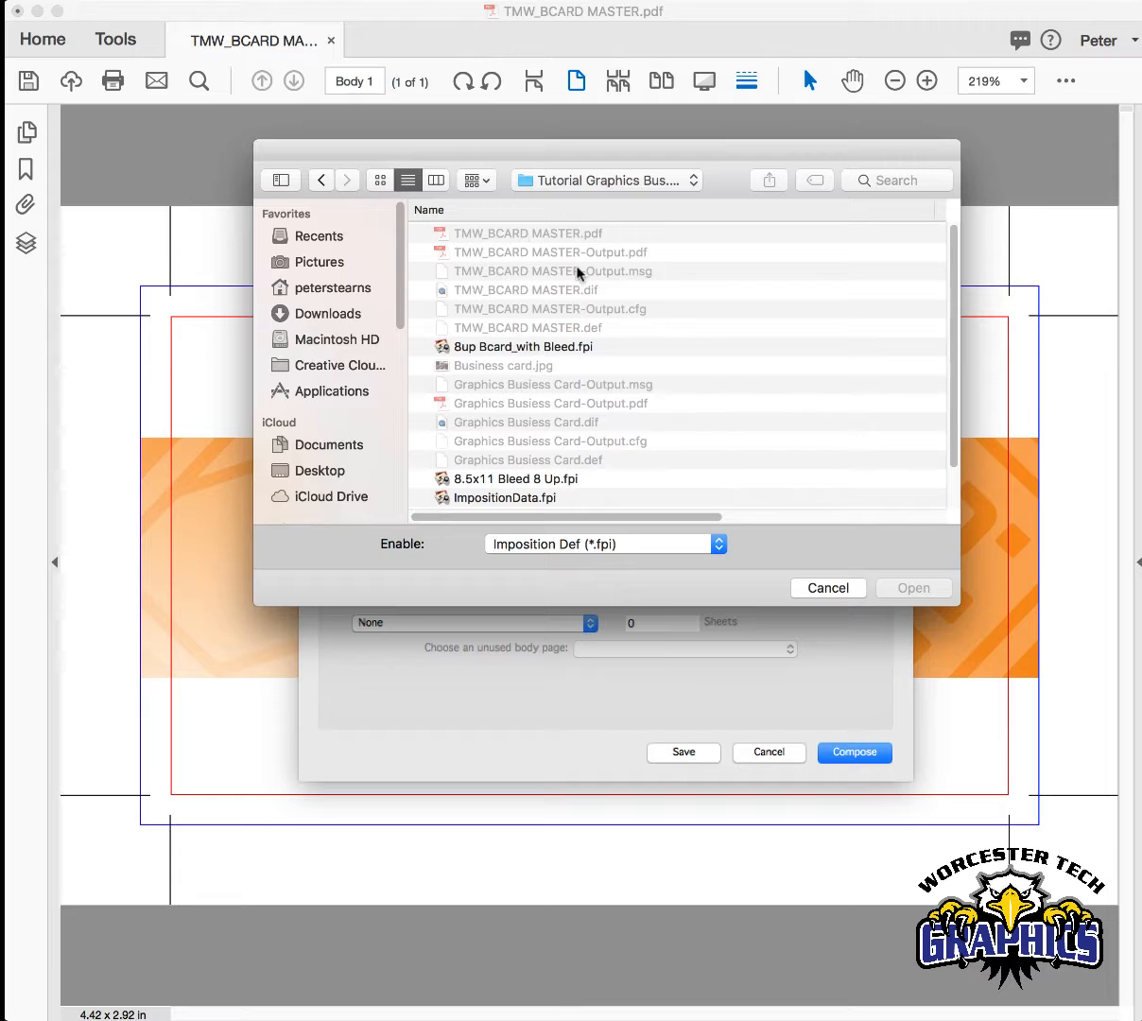
pyautogui.click(576, 347)
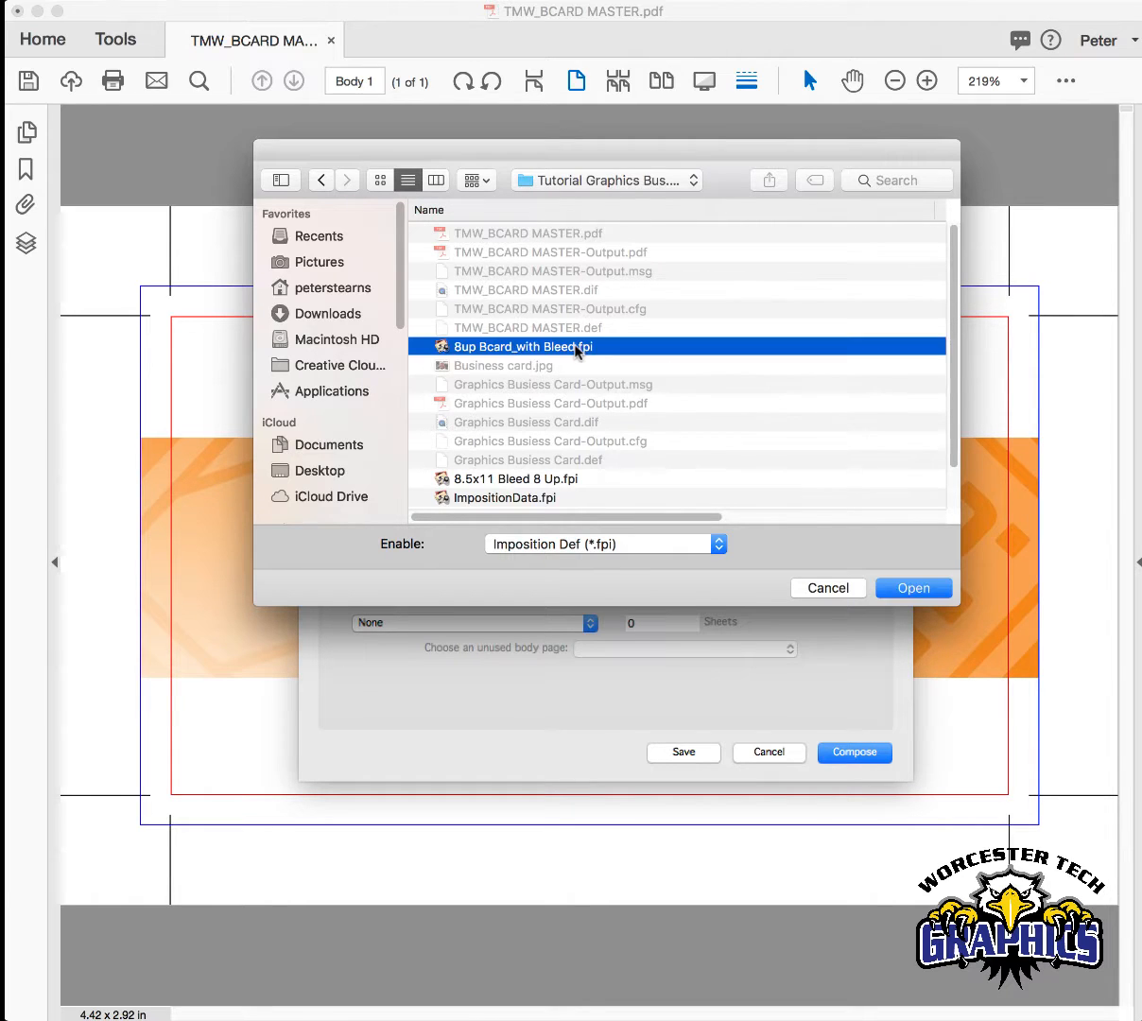
pyautogui.click(911, 587)
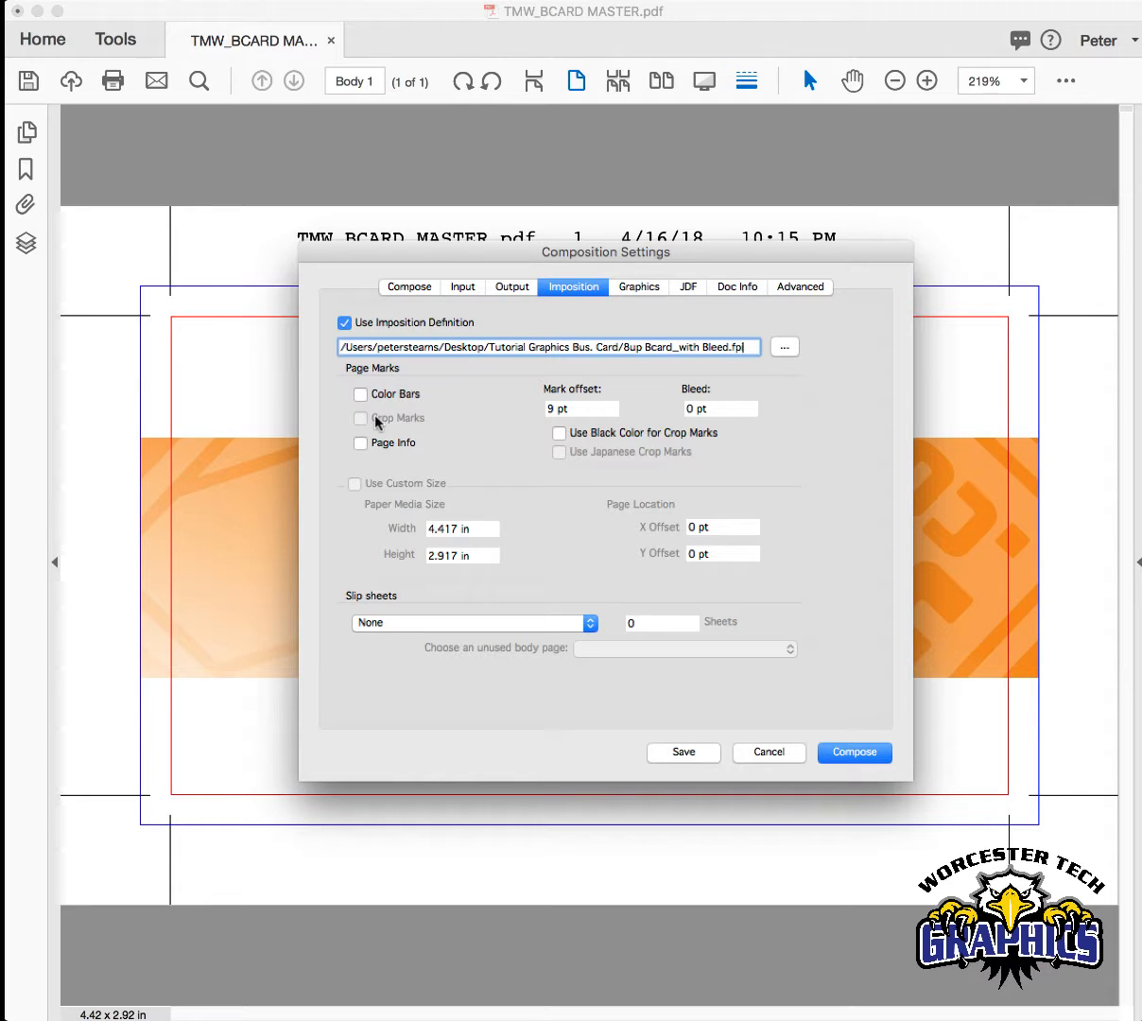
# - Compose the business card with Color Bars and Page Info enabled and view the output as a PDF
pyautogui.click(360, 395)
pyautogui.click(360, 442)
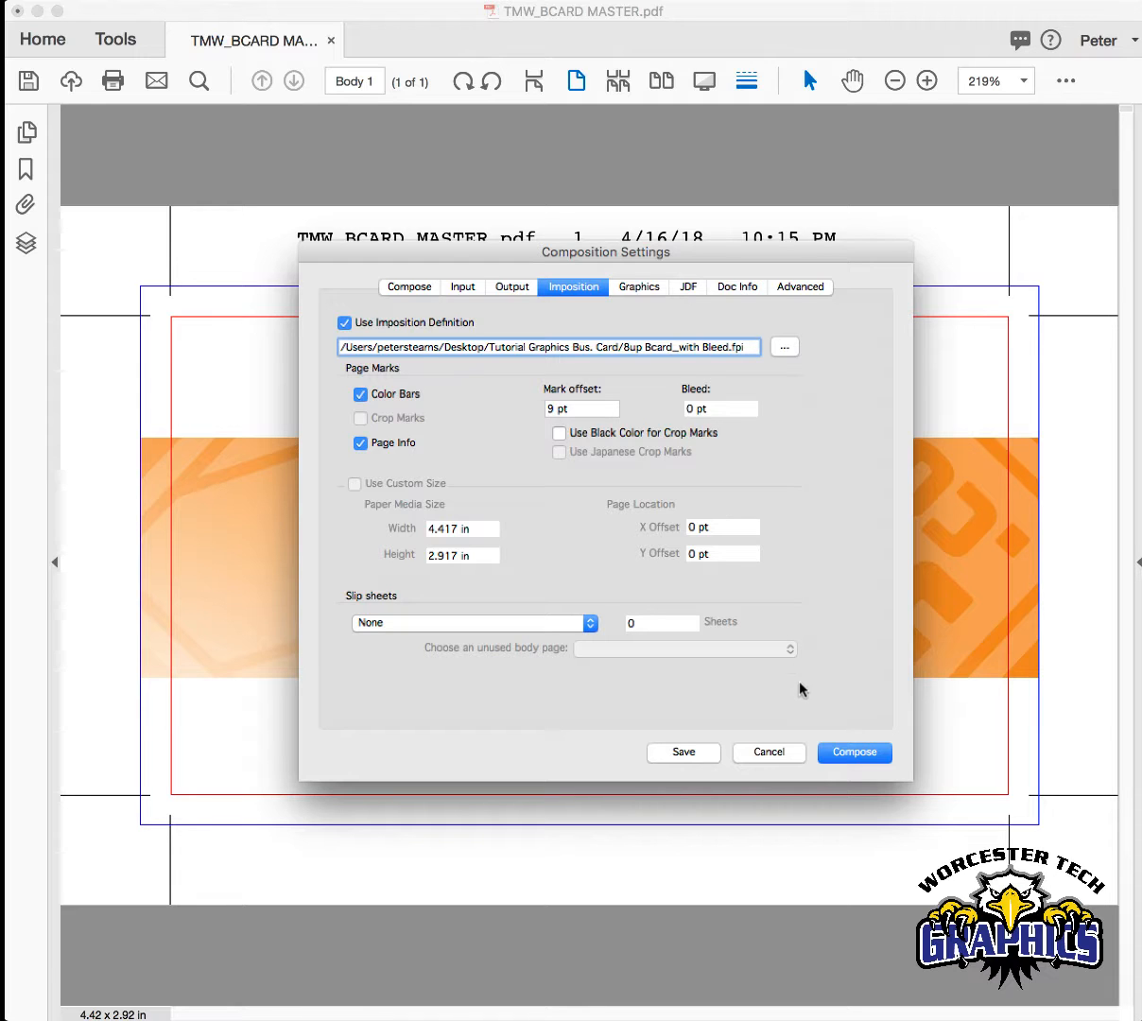
pyautogui.click(837, 759)
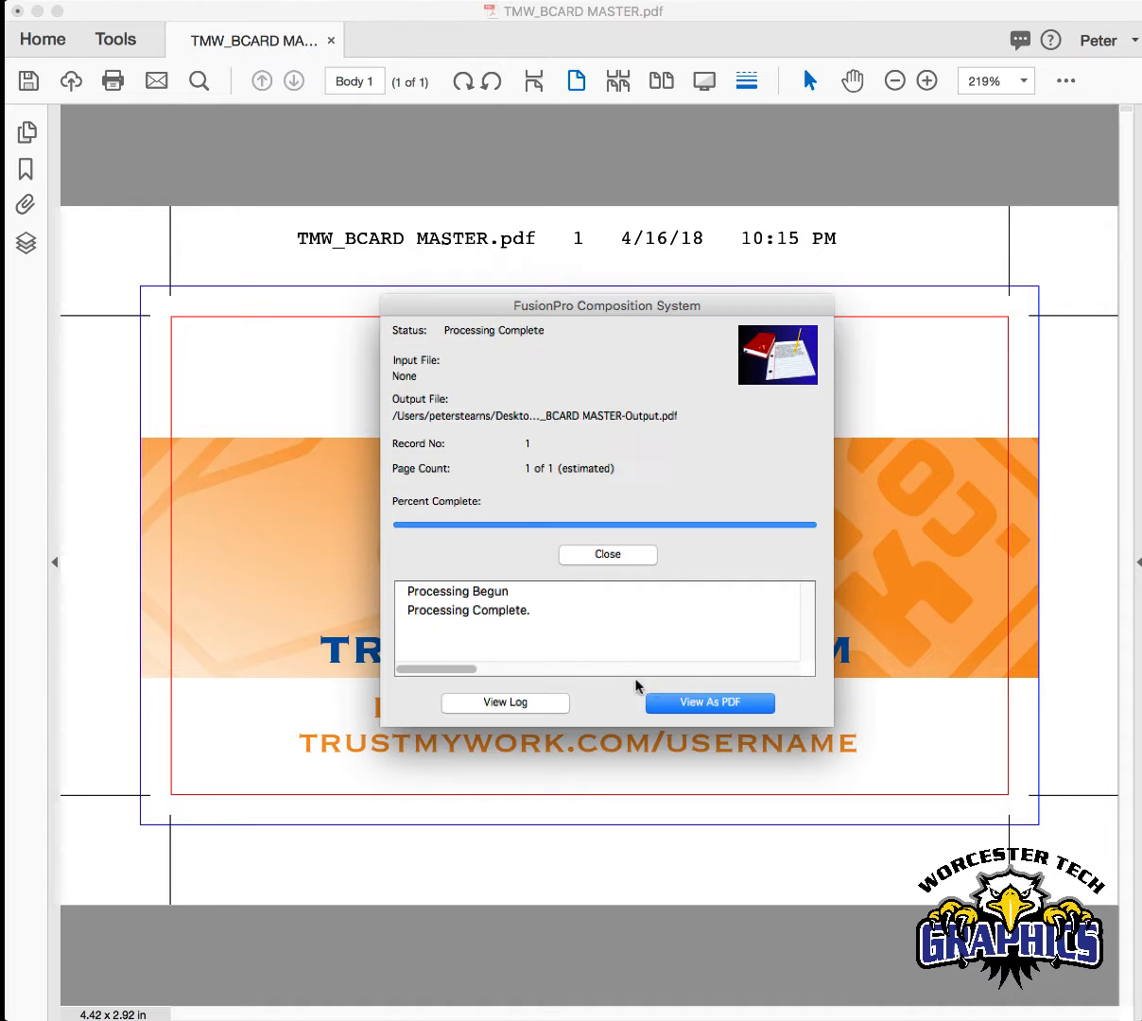
pyautogui.click(675, 704)
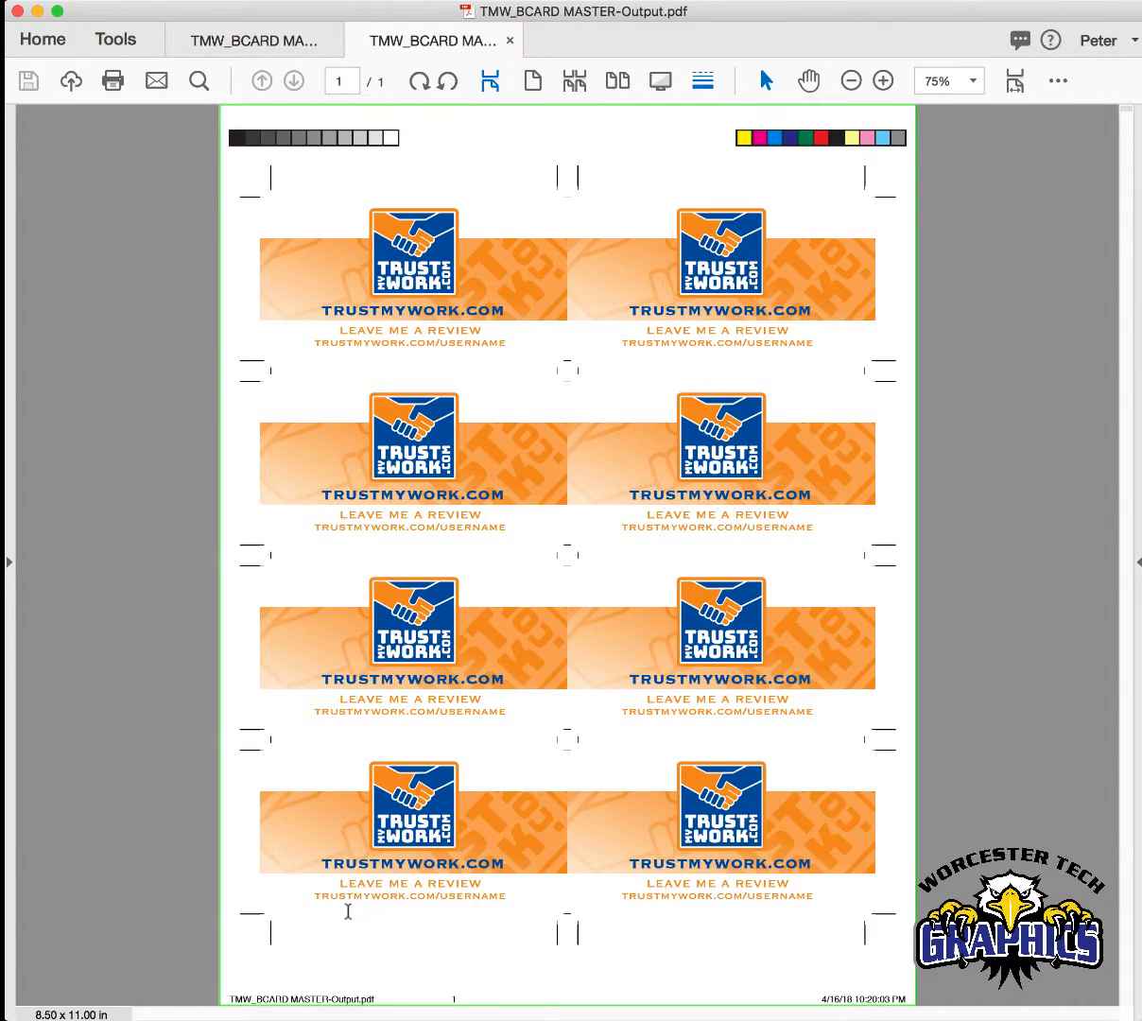
# - Examine the composed 8-up sheet at closer zoom, checking its color bars, crop marks, page info and card edges
pyautogui.click(198, 82)
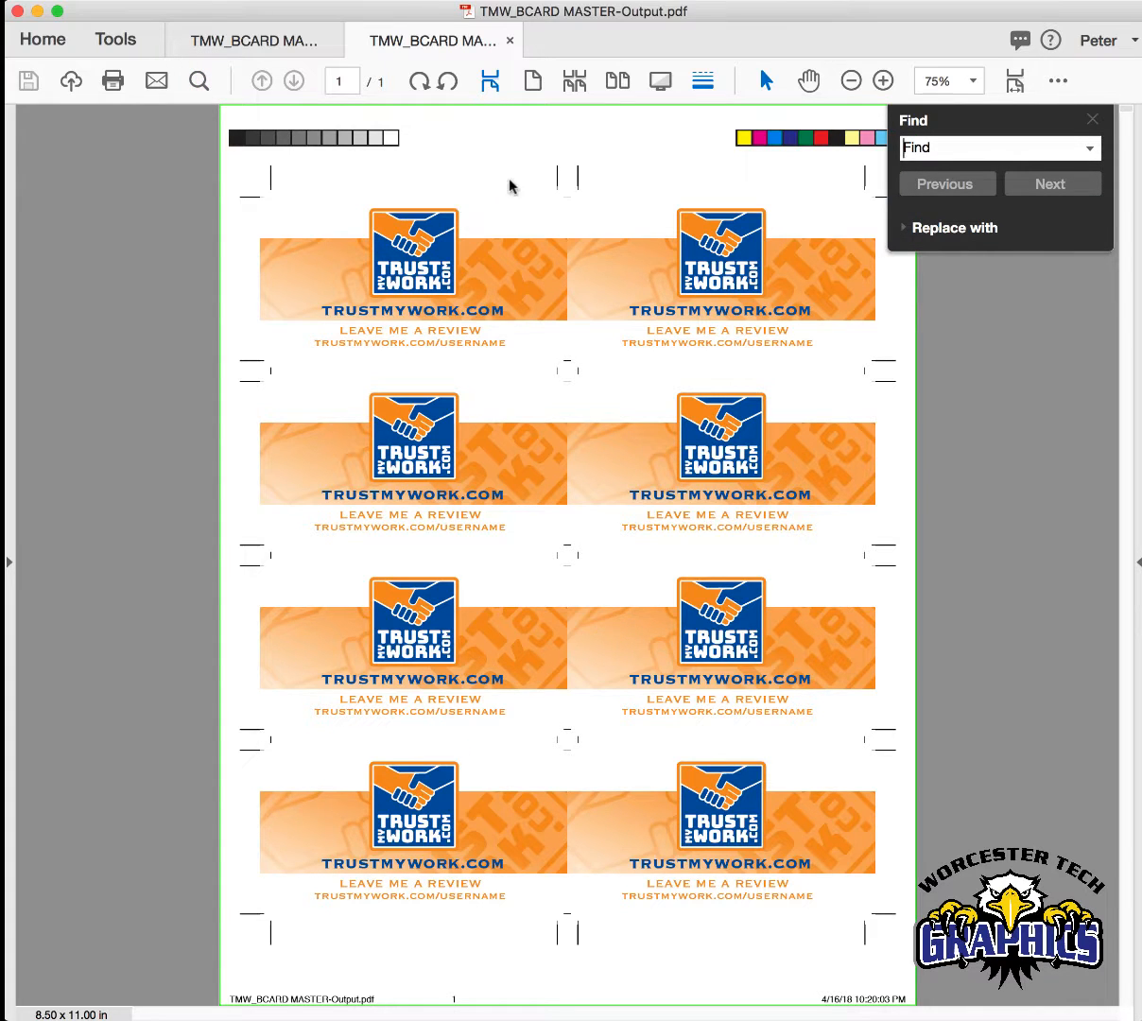
pyautogui.click(883, 81)
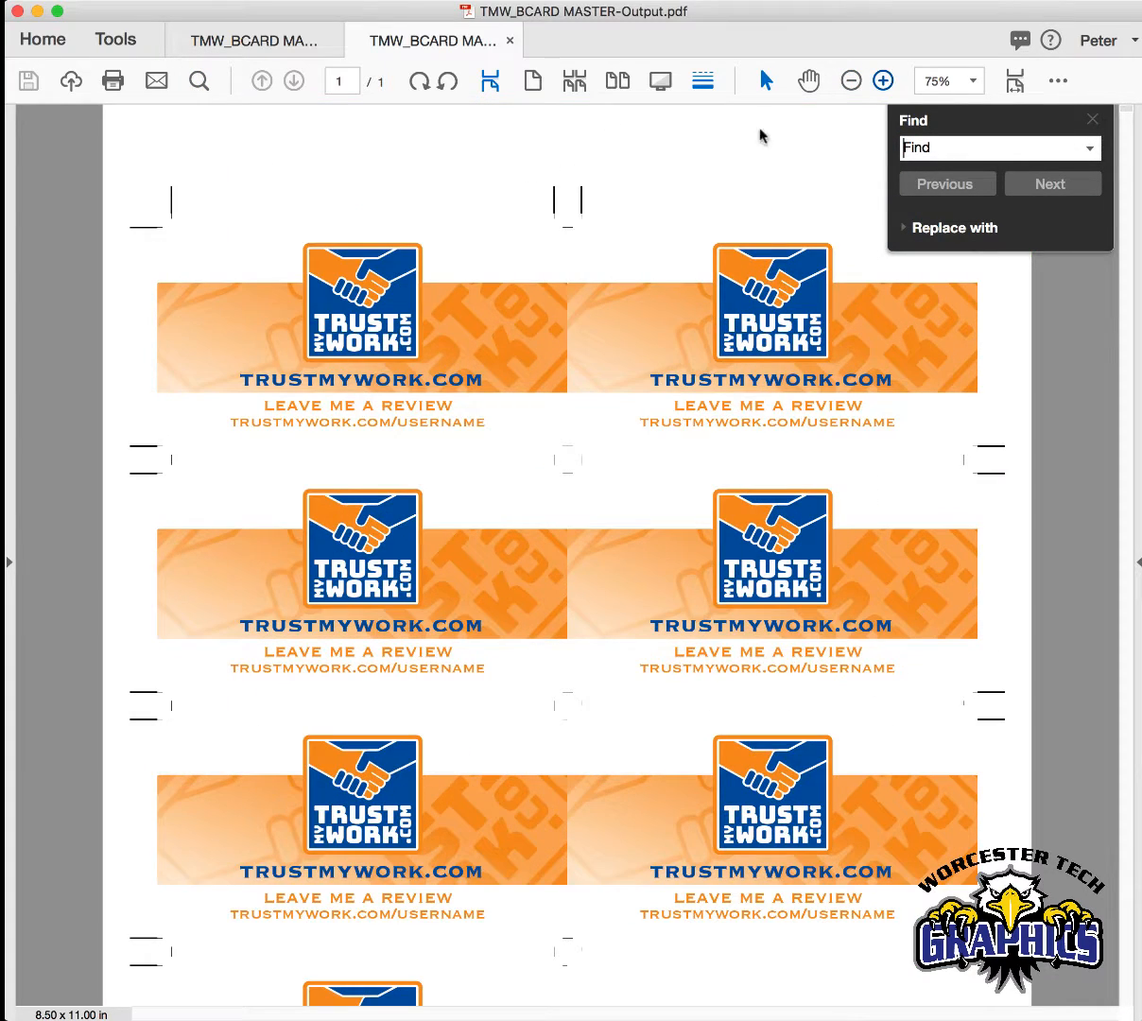
pyautogui.click(1090, 120)
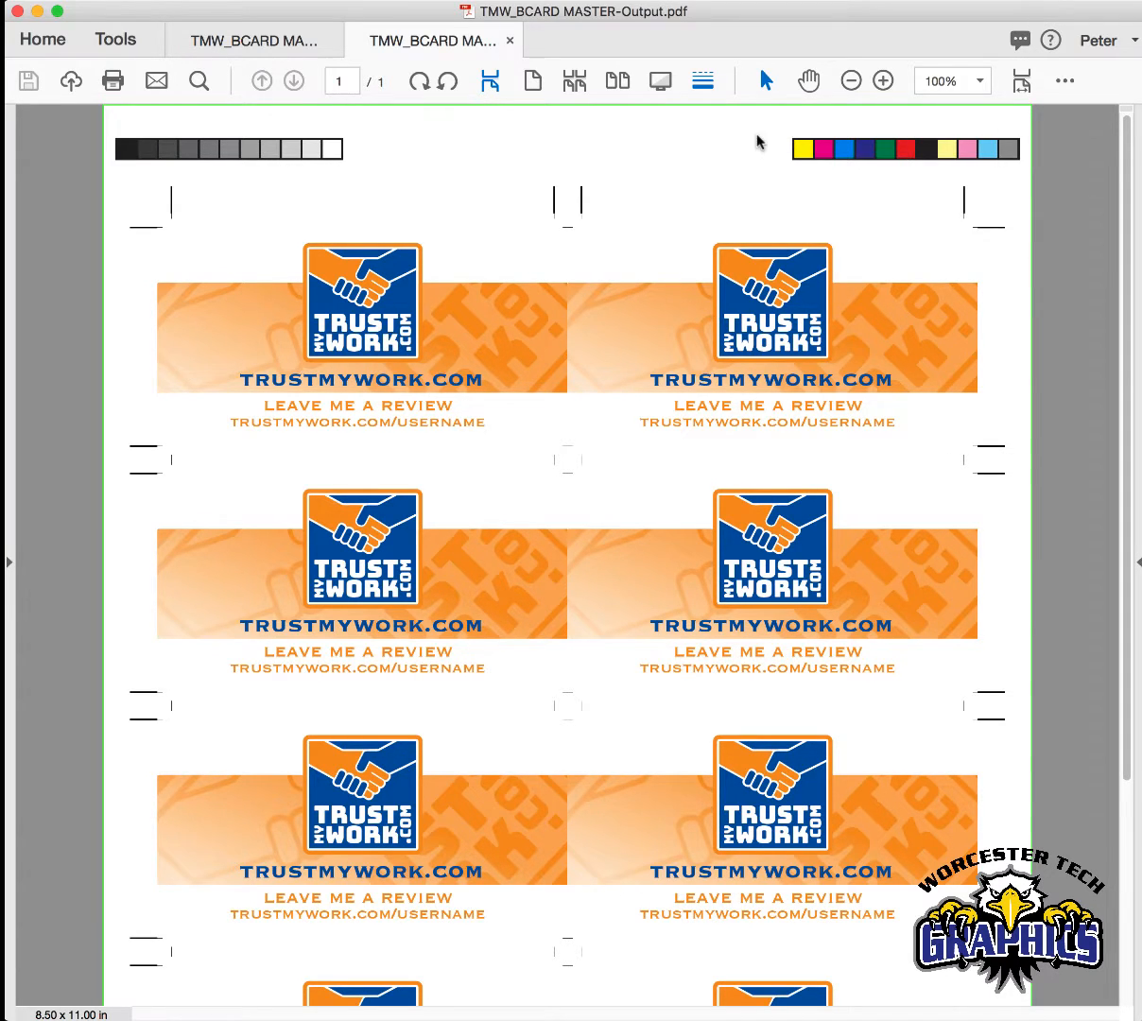
pyautogui.scroll(-4, 270, 157)
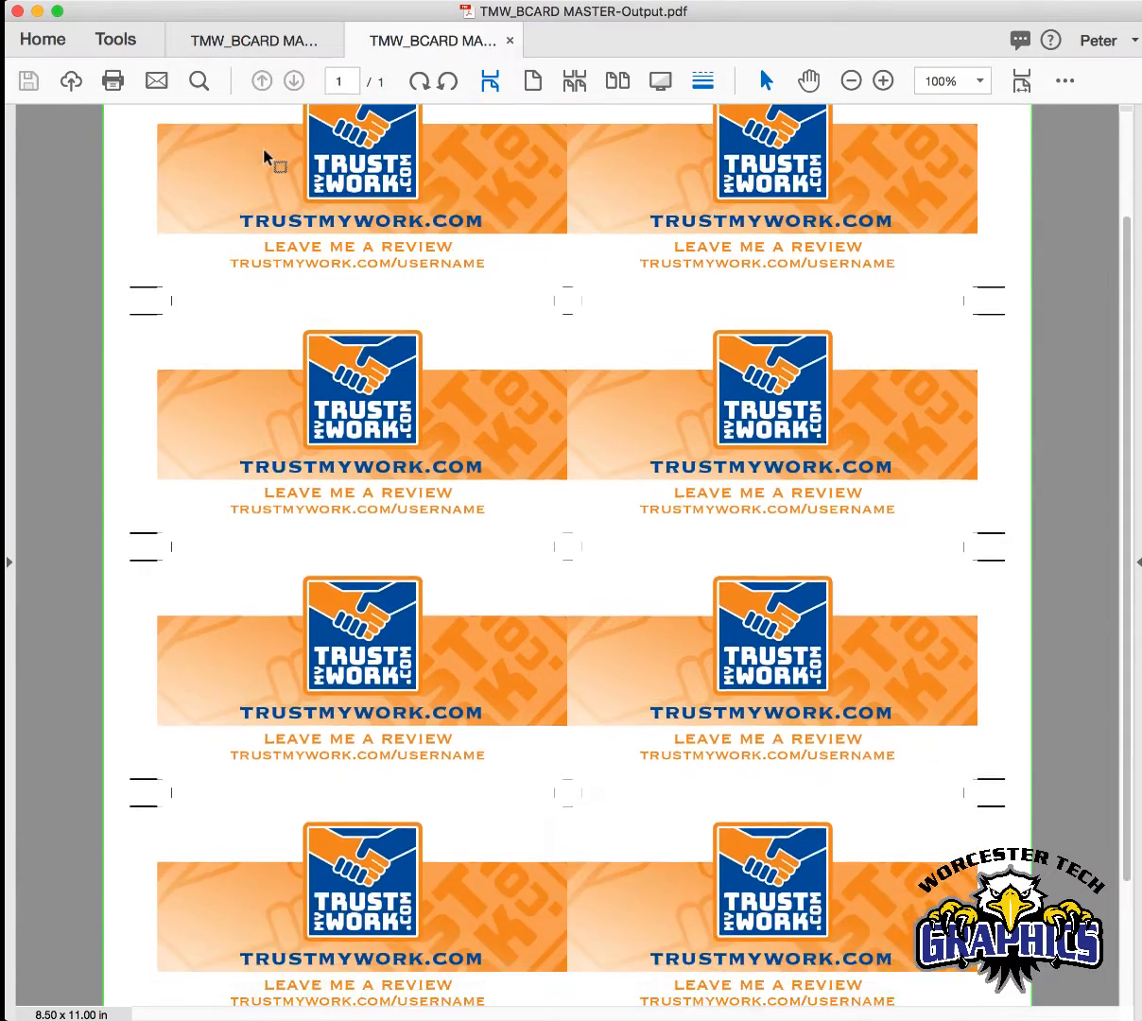
pyautogui.scroll(-4, 265, 157)
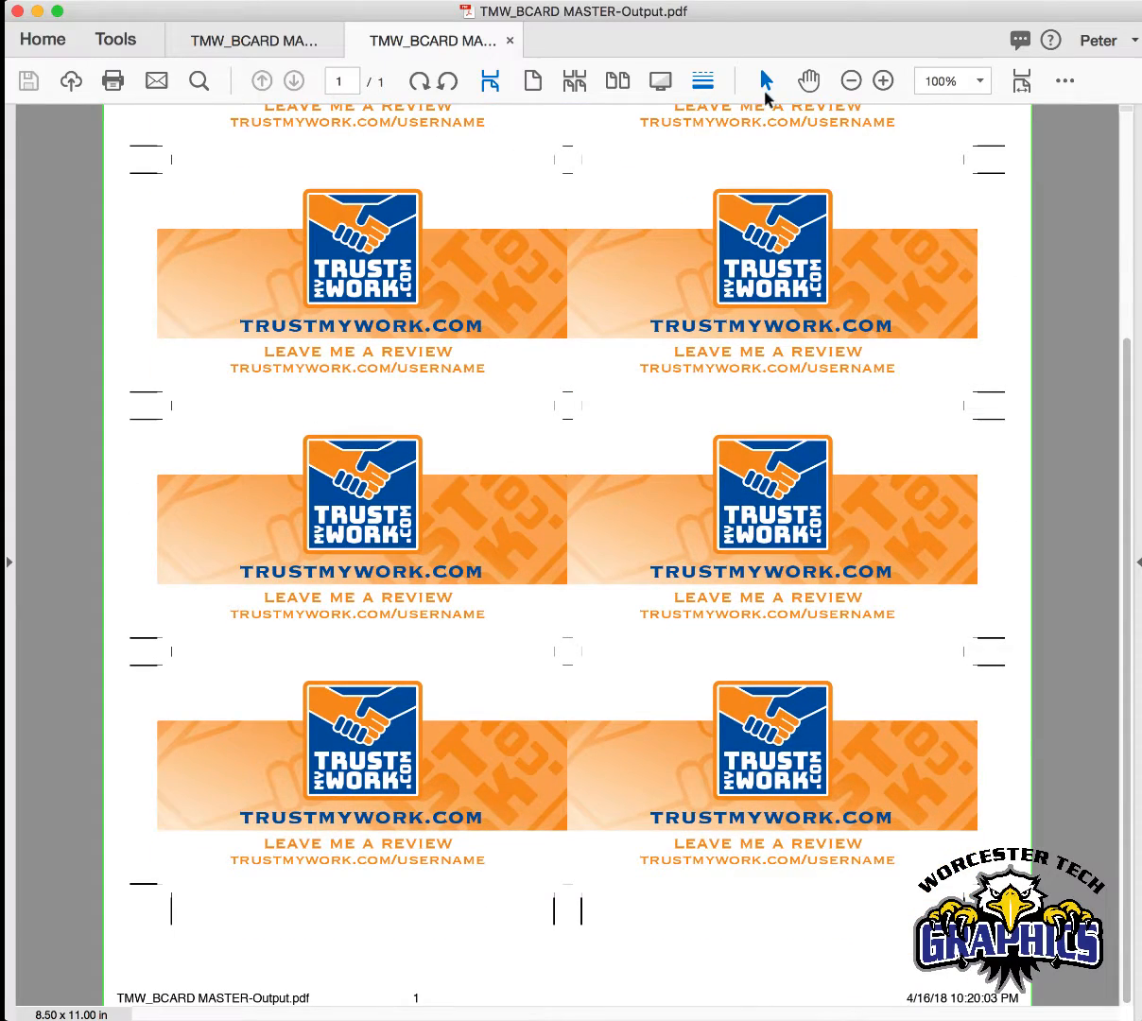
pyautogui.click(883, 80)
pyautogui.click(883, 80)
pyautogui.click(883, 81)
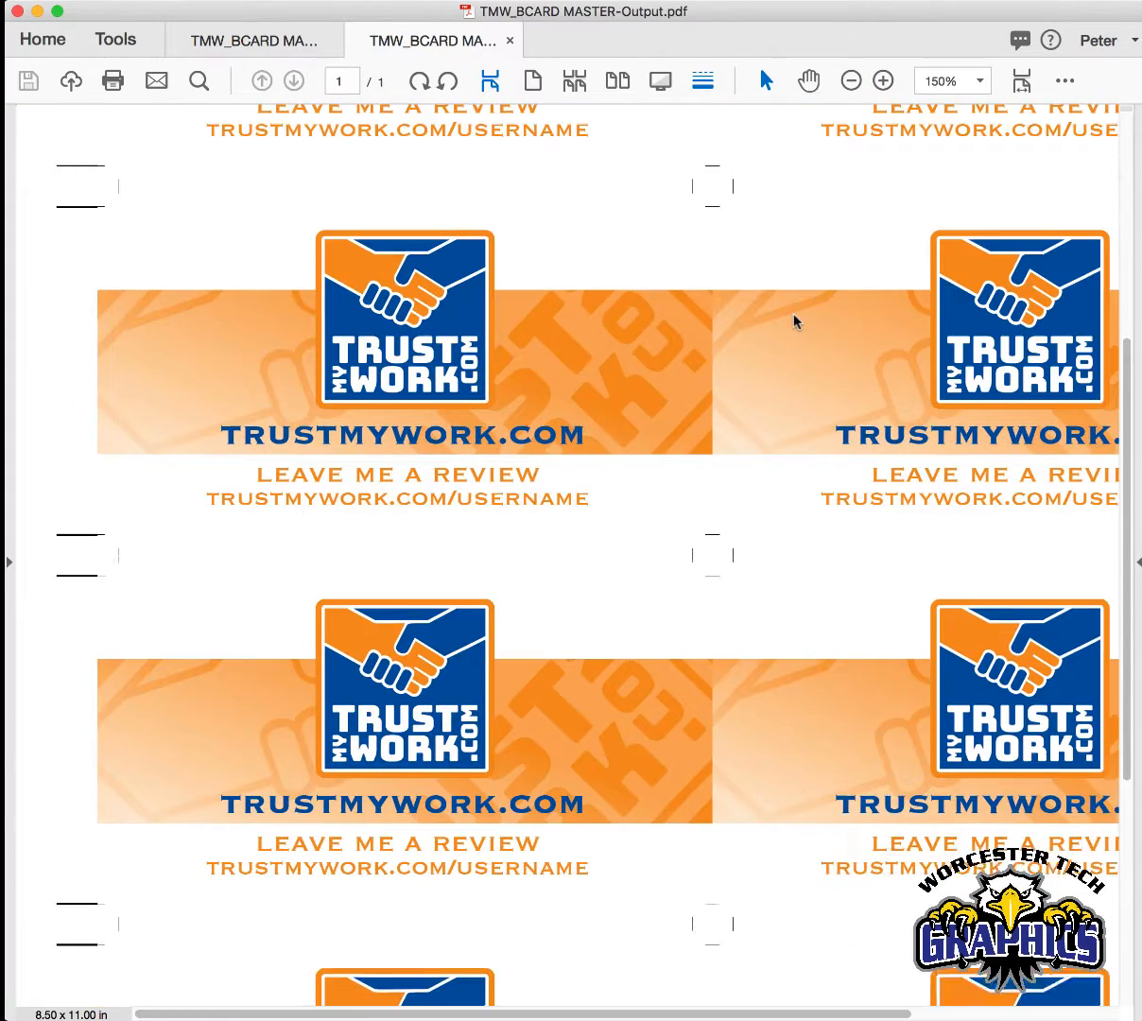
# - Inspect the page info along the bottom edge of the composed sheet, including the file name, page number and date stamp
pyautogui.scroll(-2, 792, 321)
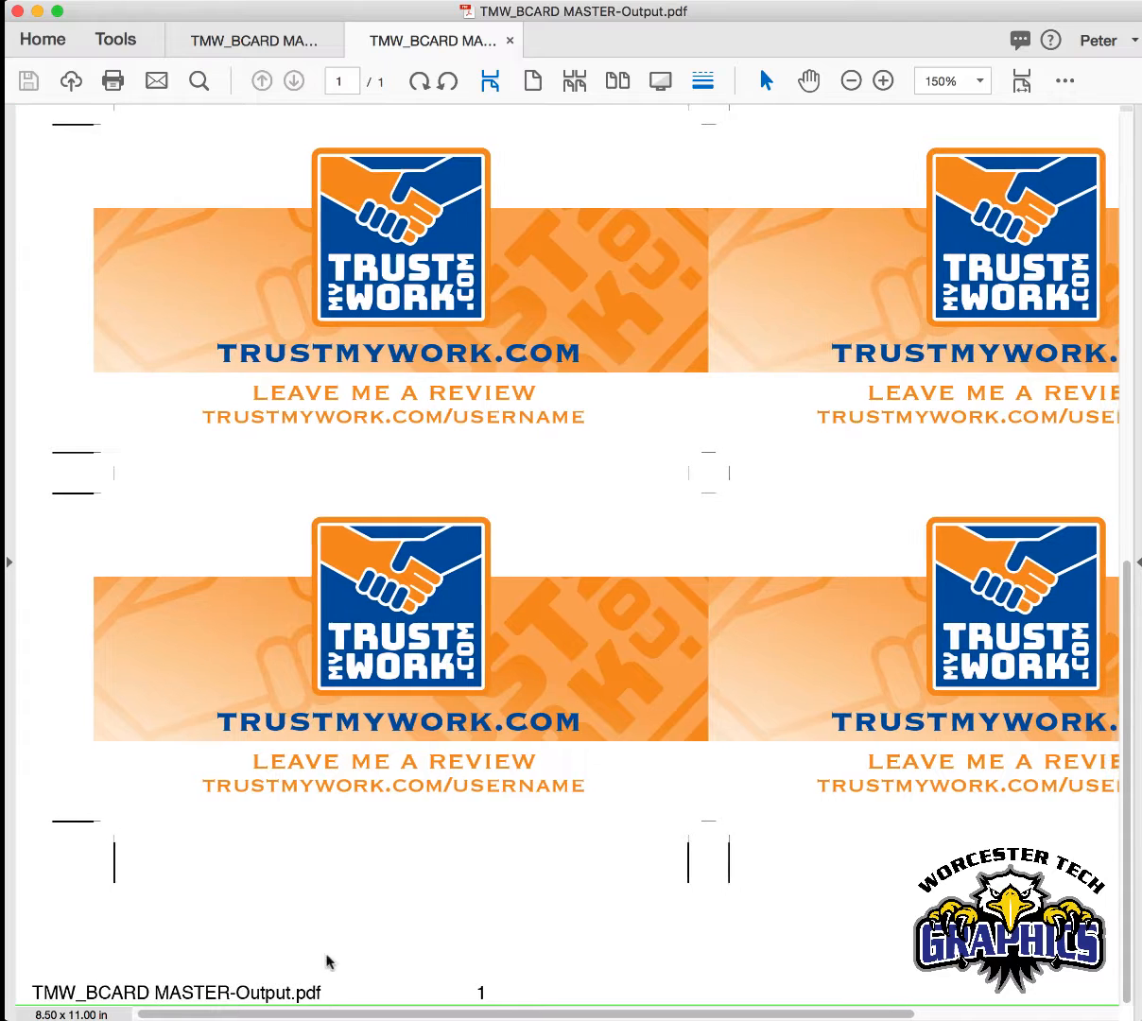
pyautogui.hscroll(6, 242, 932)
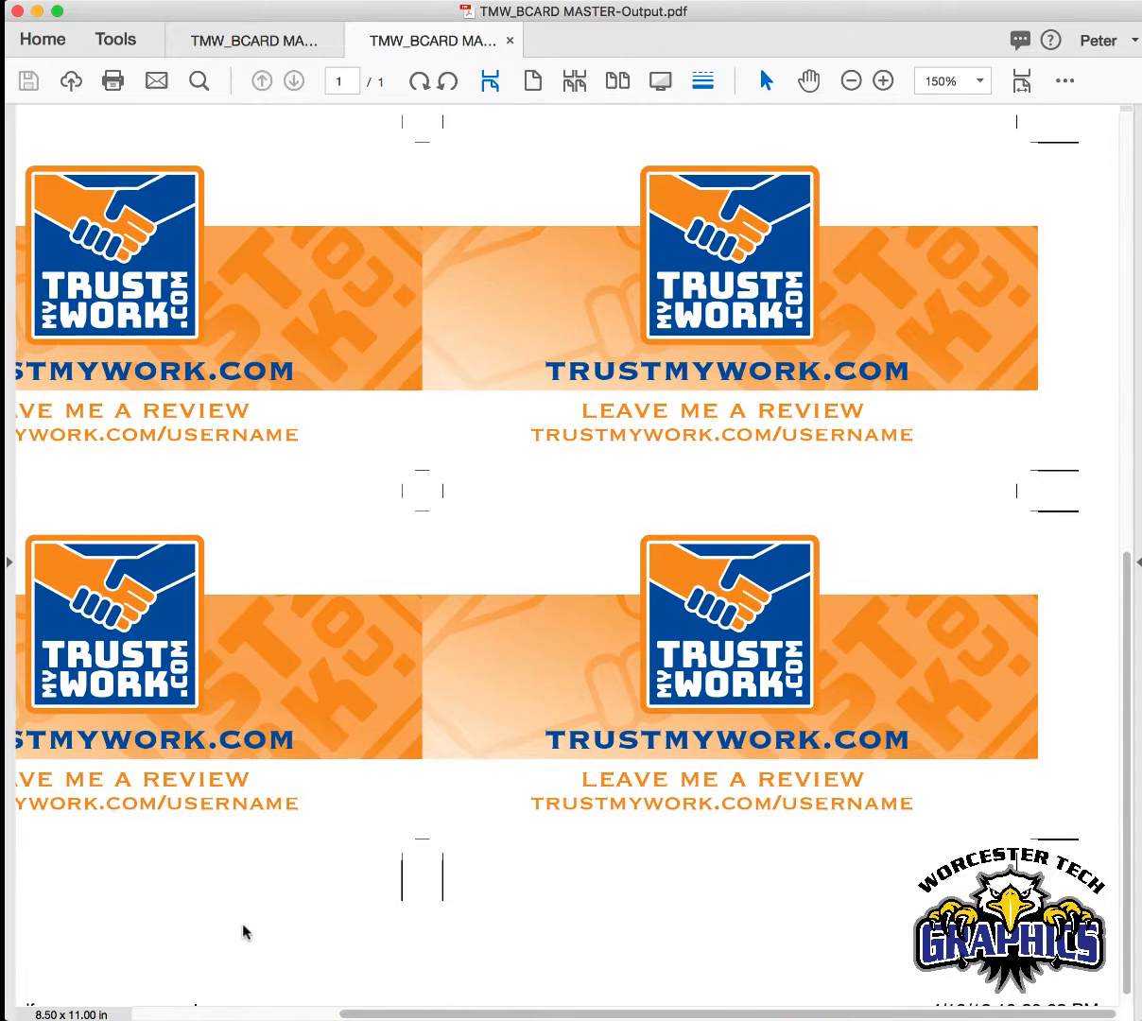
pyautogui.scroll(-1, 242, 932)
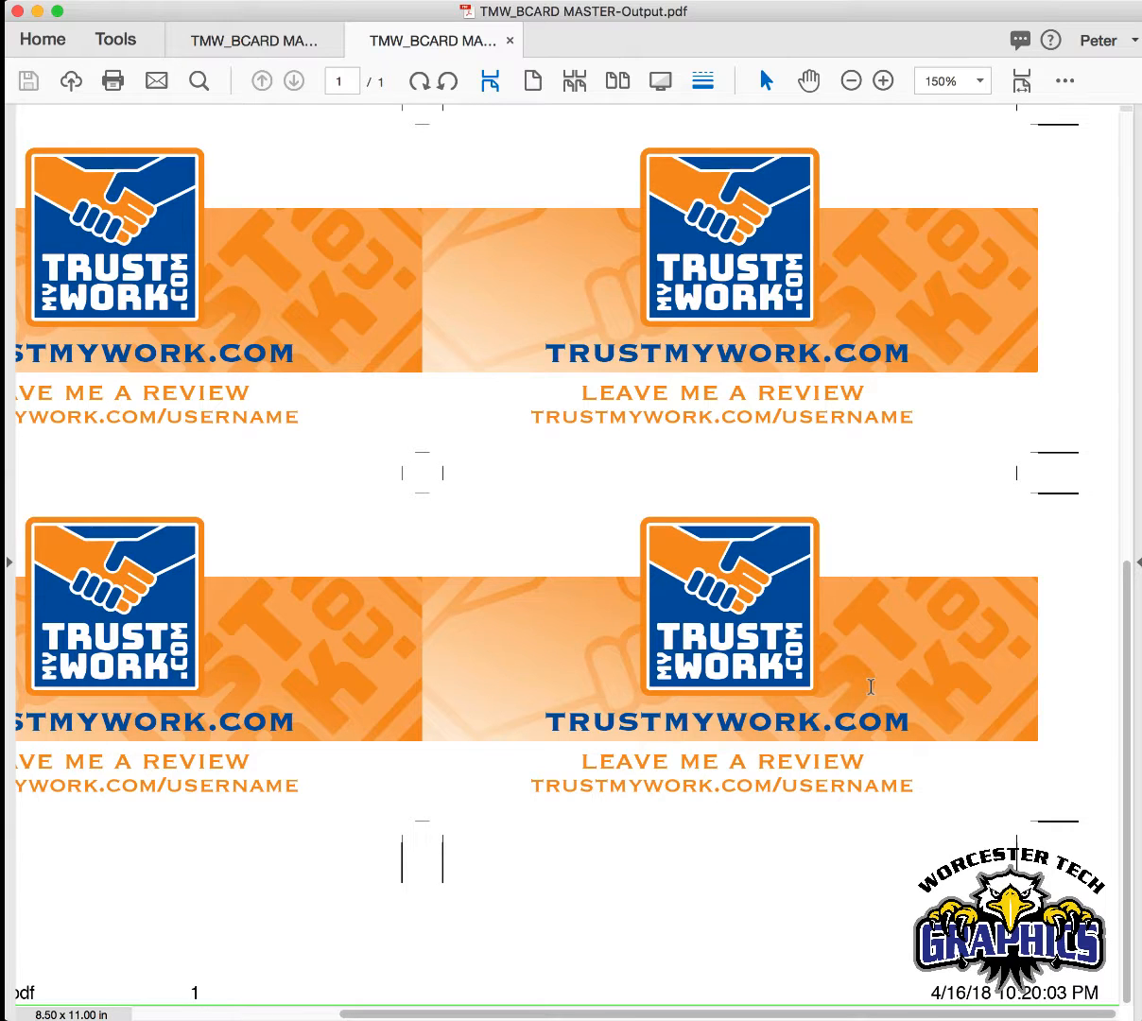
pyautogui.scroll(1, 870, 687)
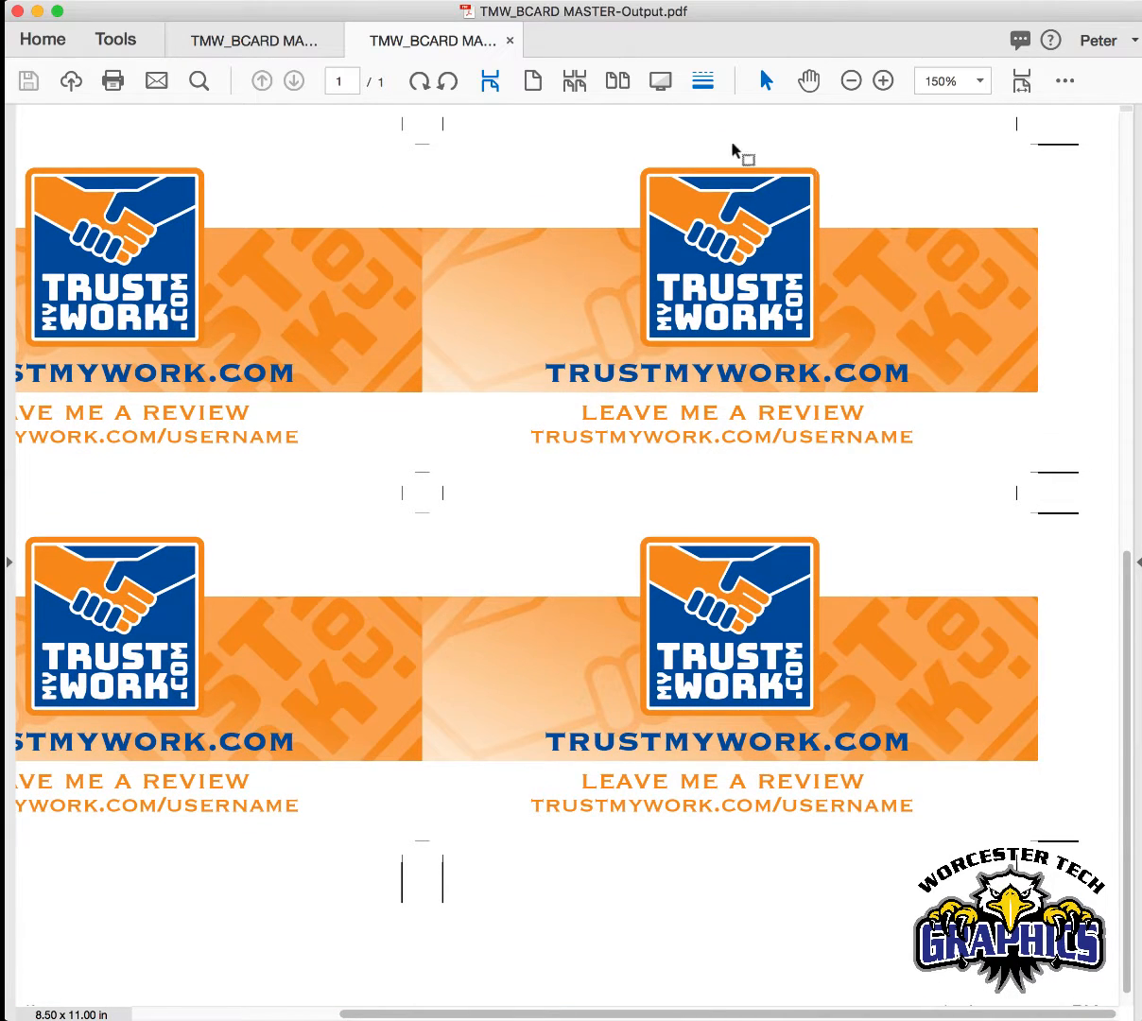
# - Change the page display to the two-page view so the entire 8-up sheet fits on screen
pyautogui.click(535, 83)
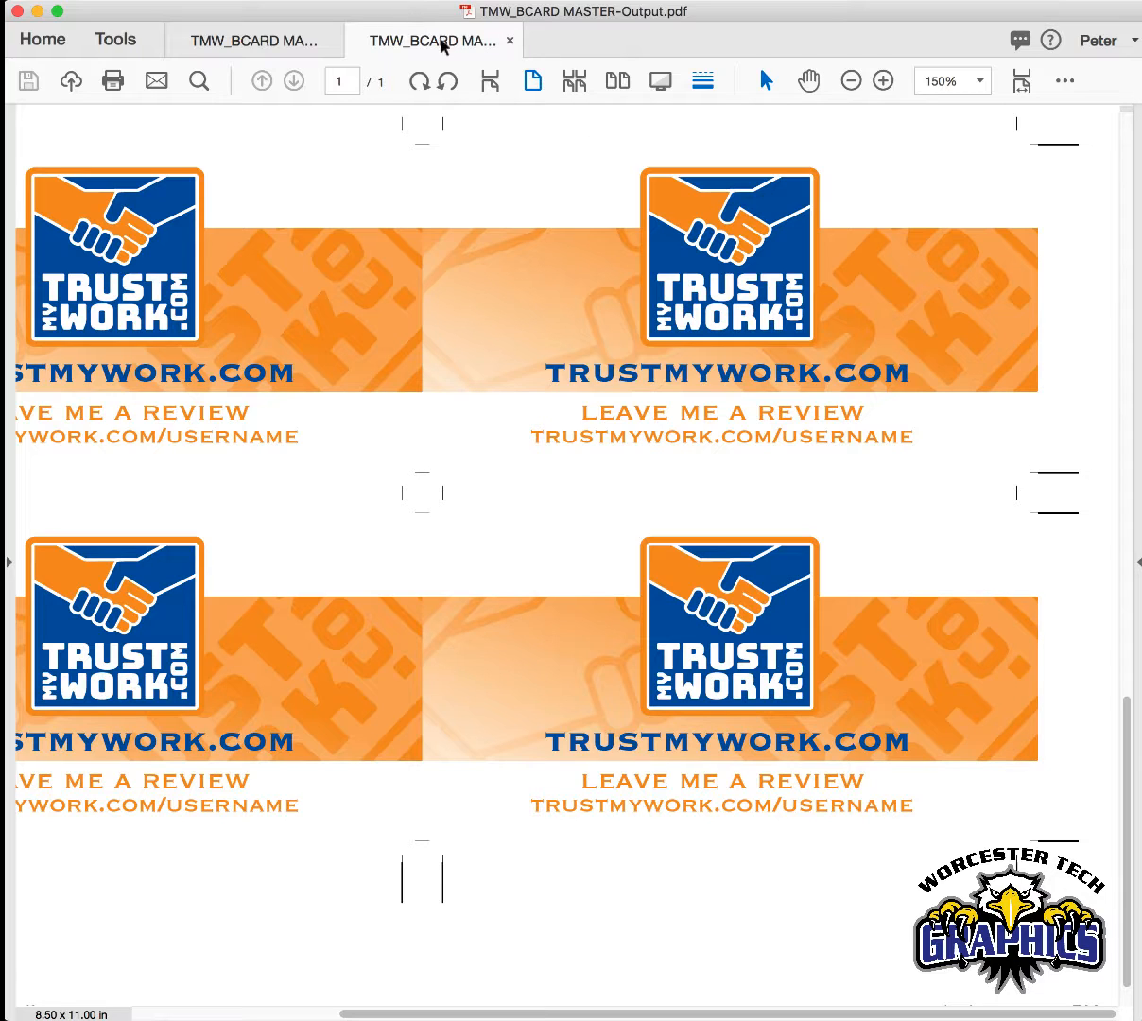
pyautogui.click(487, 83)
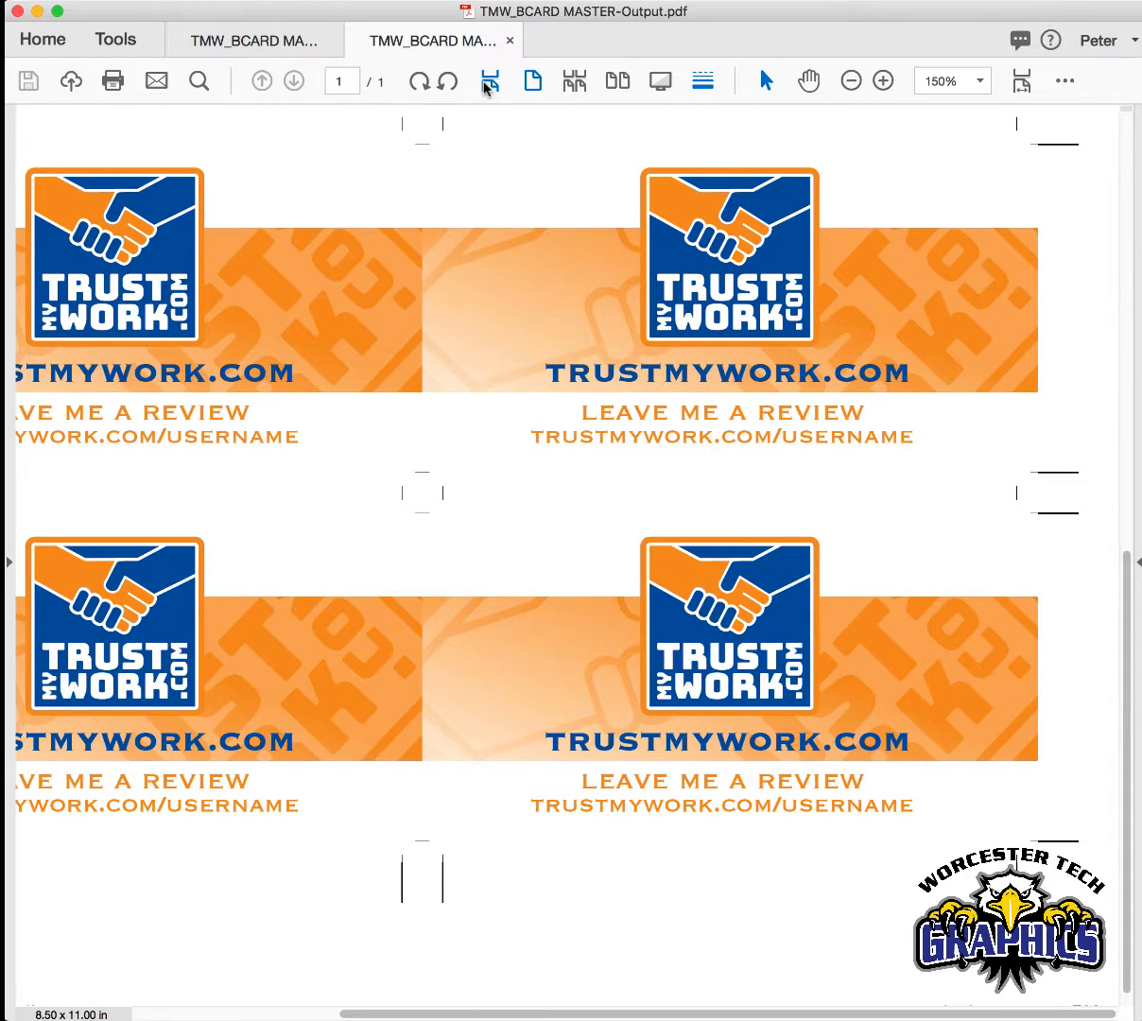
pyautogui.click(533, 81)
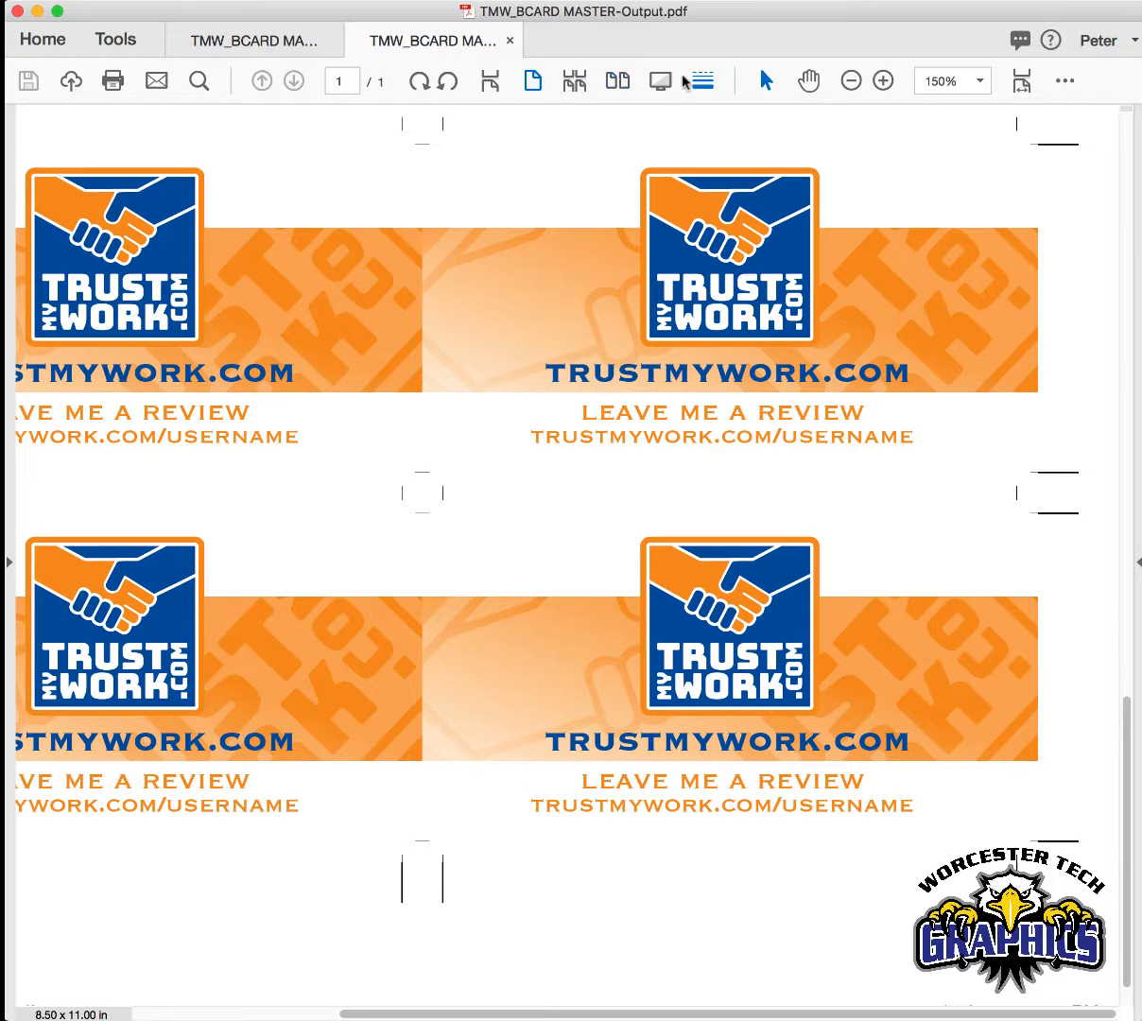
pyautogui.click(610, 81)
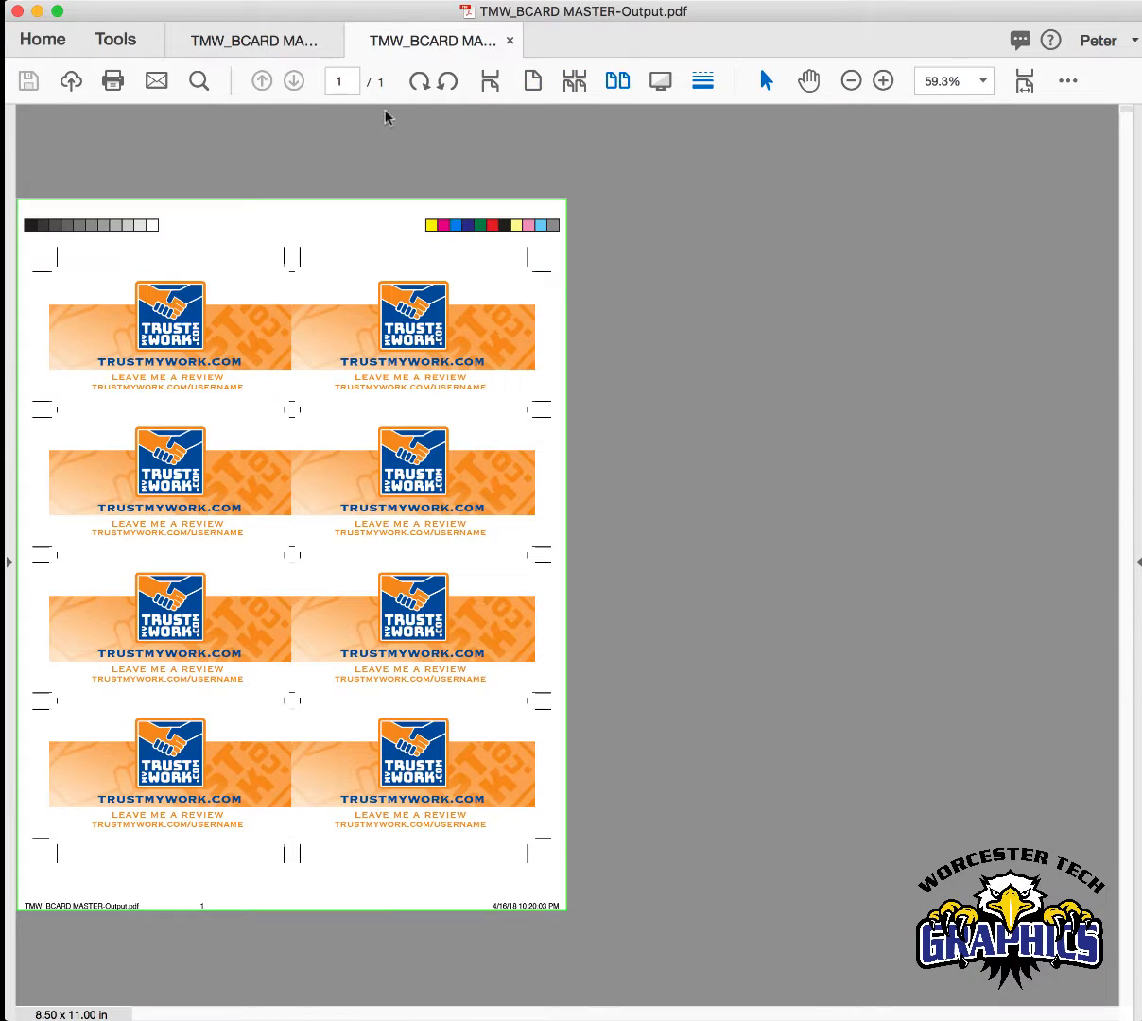